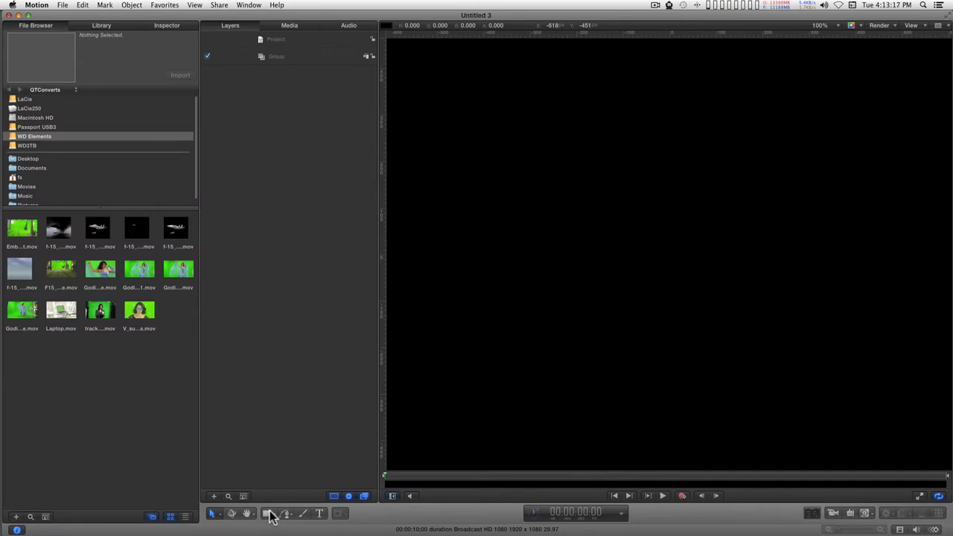
Draw a horizontal white line with the Line tool and show its shape properties in the Inspector
click(267, 514)
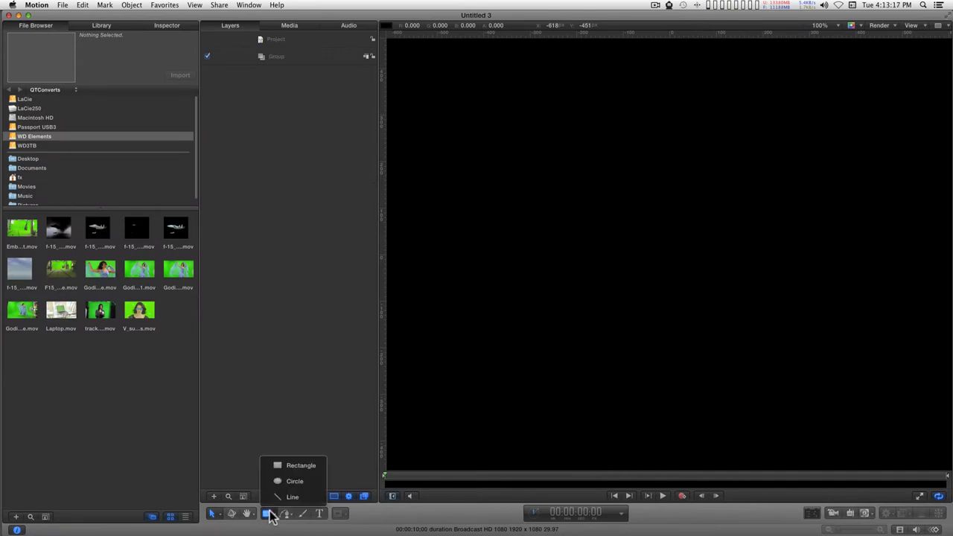
click(293, 497)
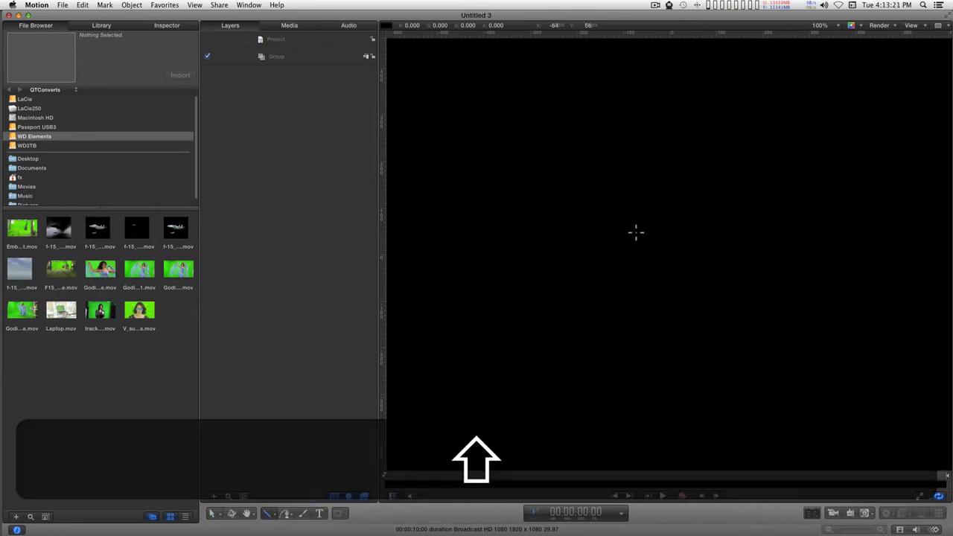
drag(618, 250, 788, 253)
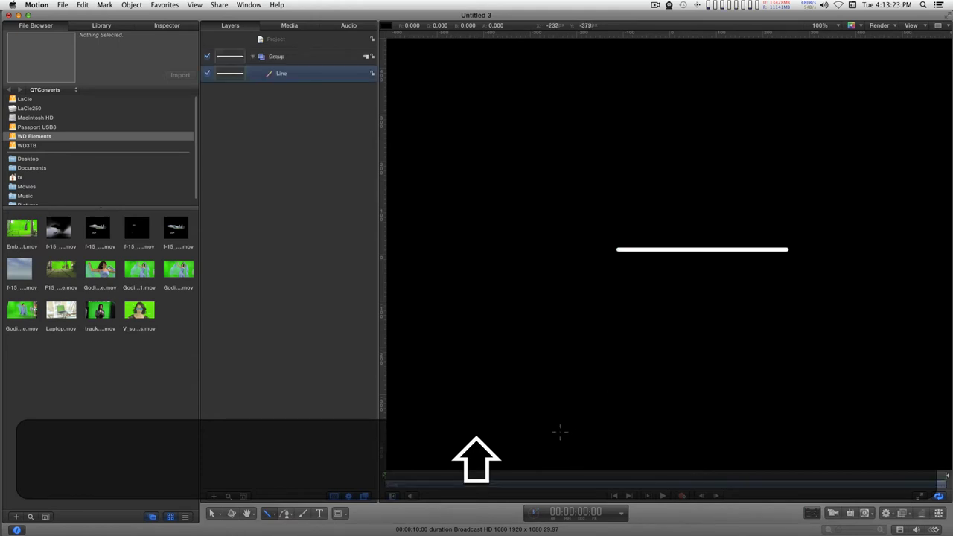
click(168, 27)
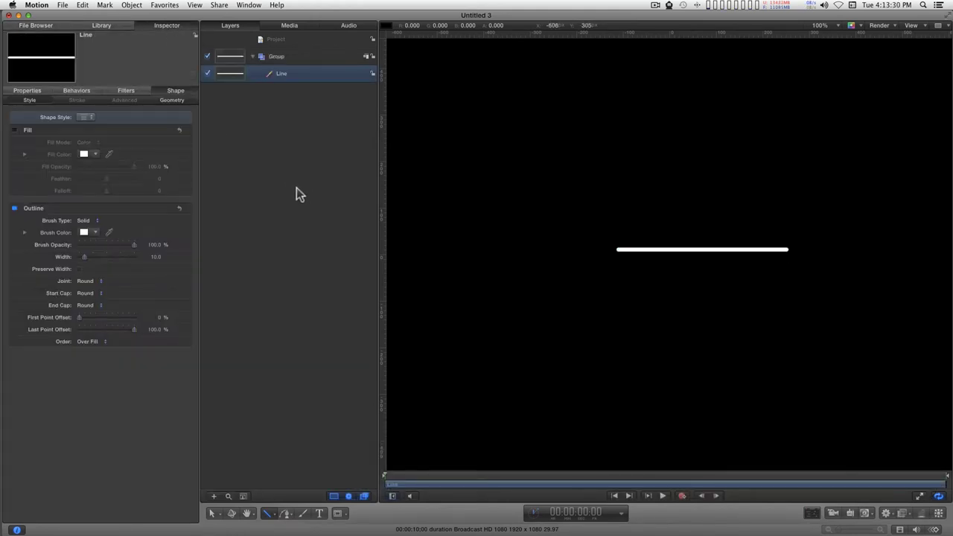
Set the outline brush type to Airbrush and switch the Select tool to Adjust Item
click(86, 221)
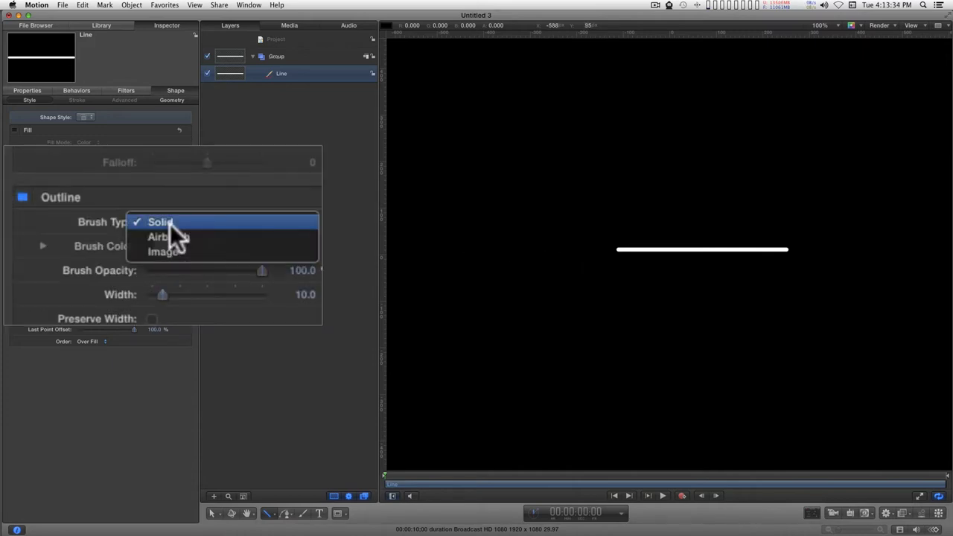
click(196, 237)
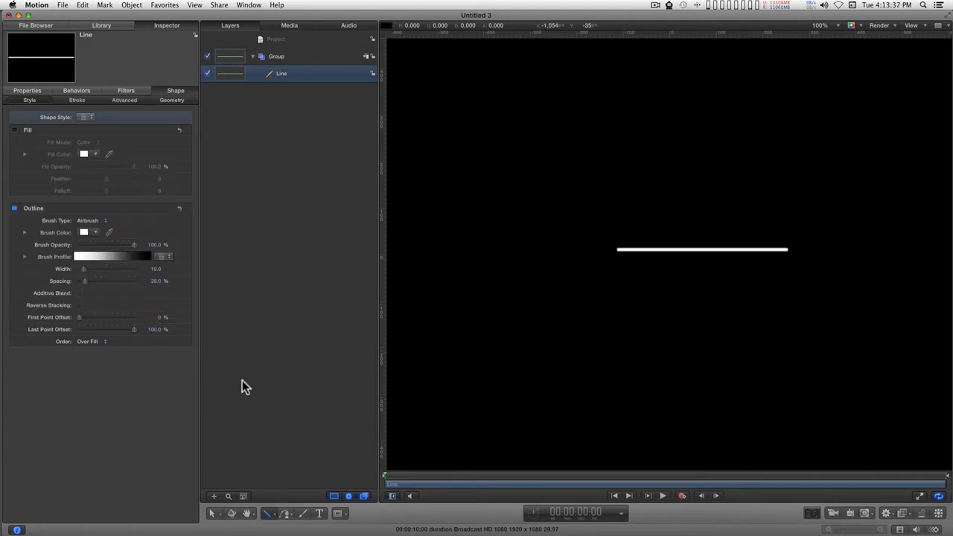
click(214, 514)
click(250, 477)
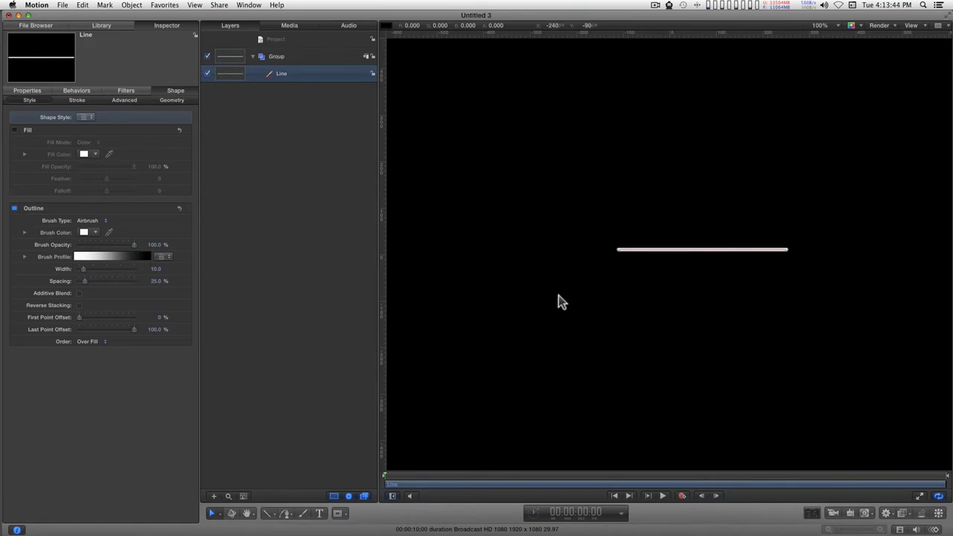
key(super+space)
At 200% zoom, select the left endpoint and widen the right end into a soft cone
super+click(632, 273)
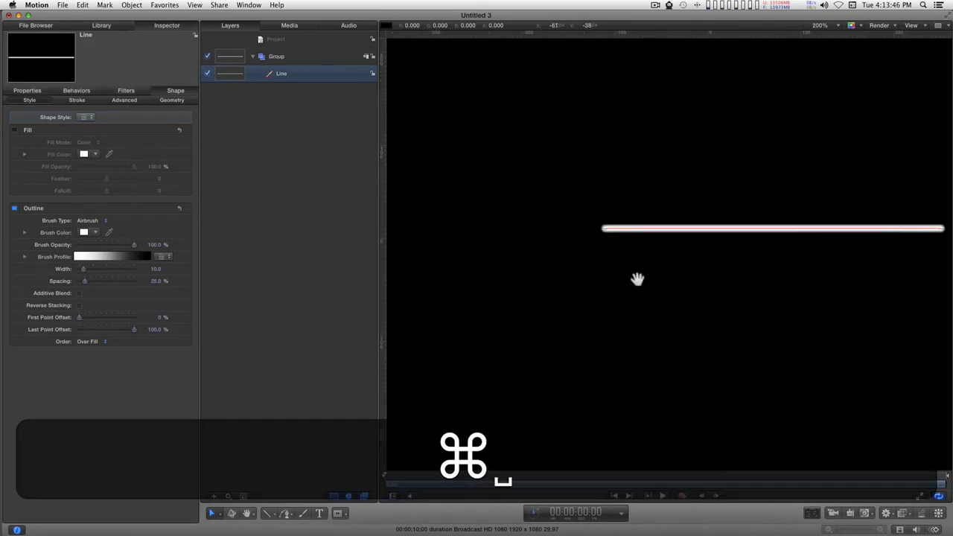
drag(633, 279, 602, 290)
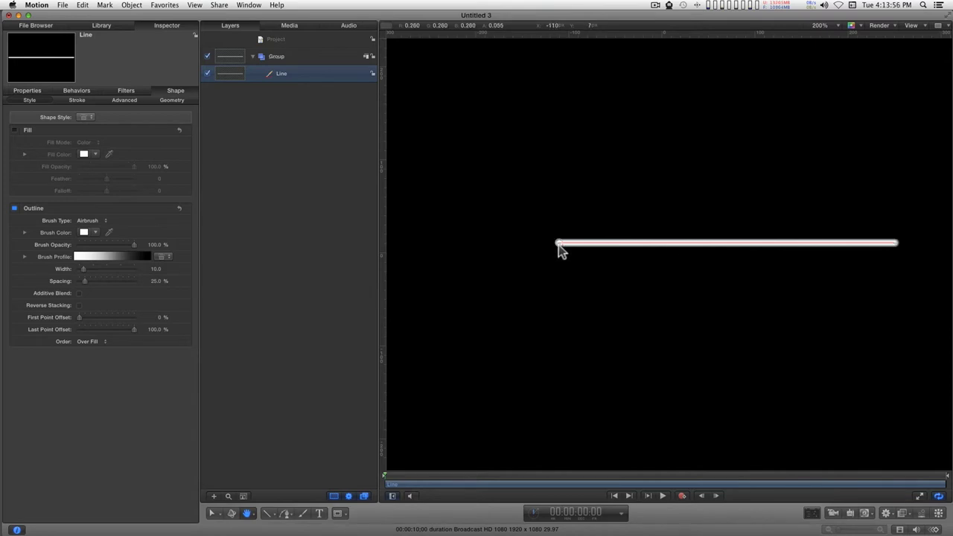
key(s)
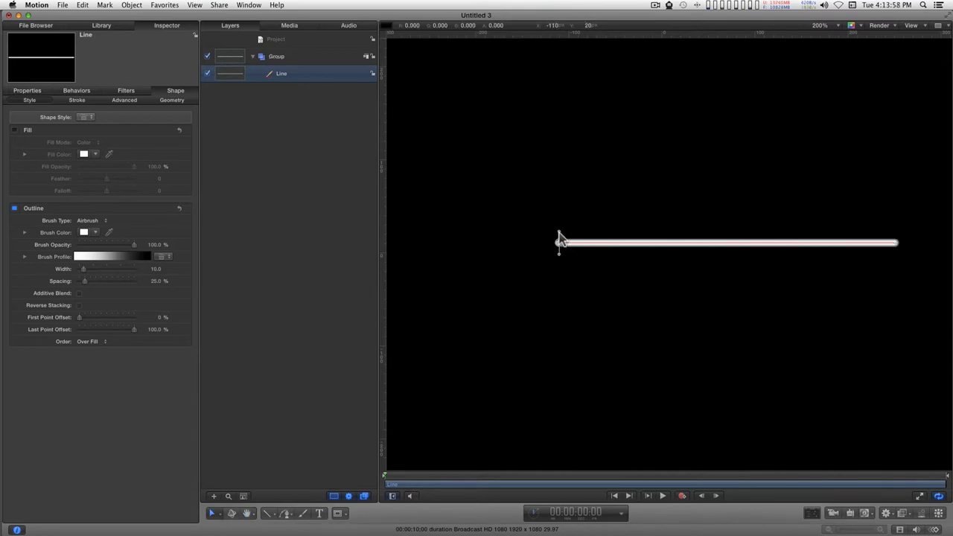
click(560, 239)
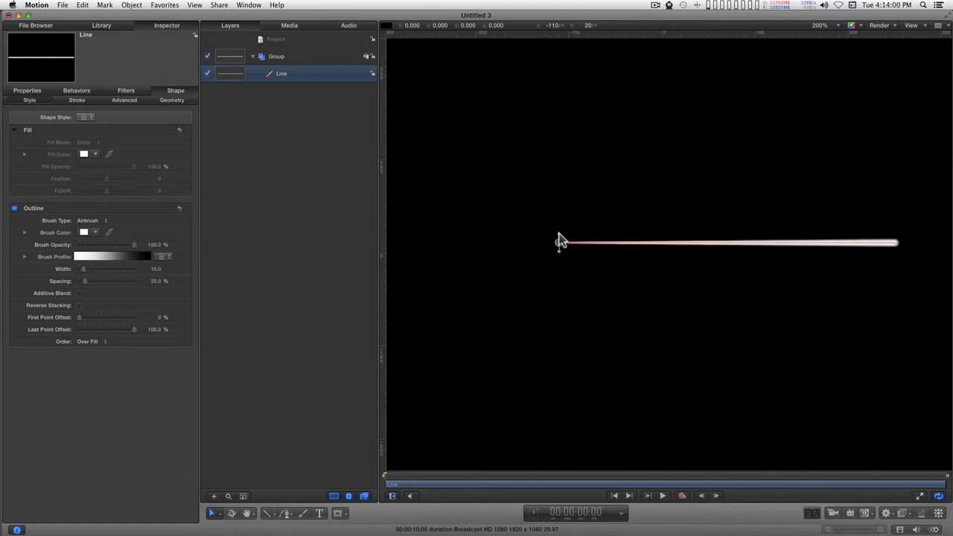
mouse_move(836, 239)
mouse_down()
mouse_move(834, 188)
mouse_move(899, 149)
mouse_up()
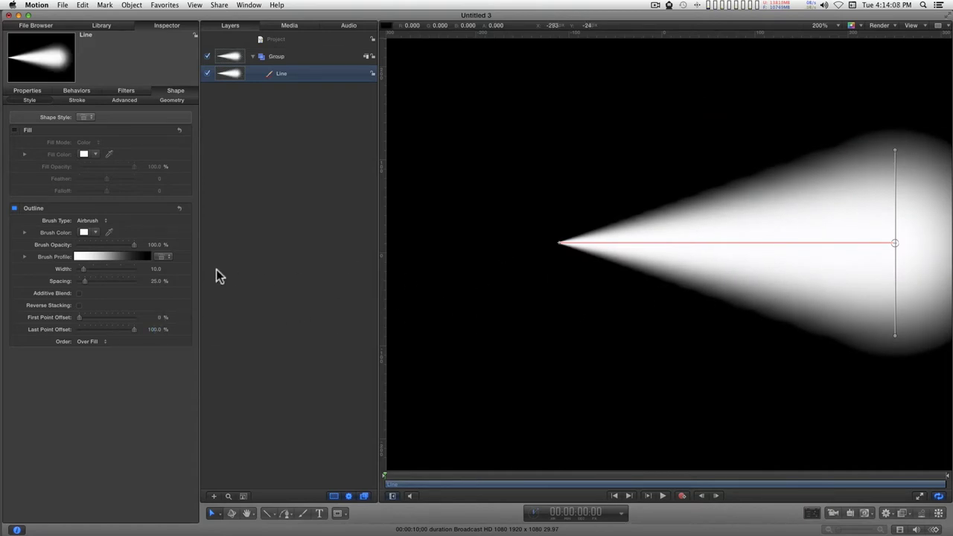
Drag the brush profile's white opacity tag right and set brush spacing to 5%
click(36, 244)
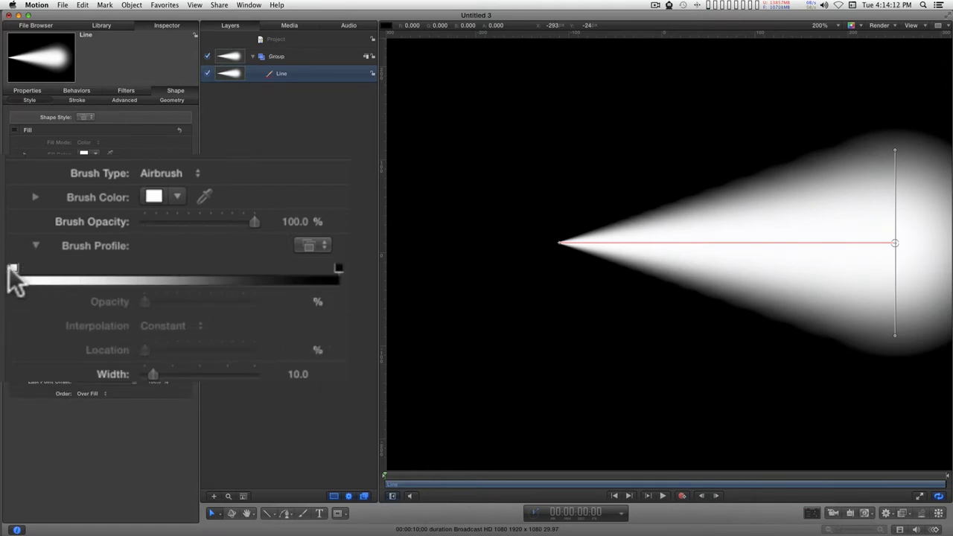
mouse_move(9, 267)
mouse_down()
mouse_move(195, 276)
mouse_move(303, 264)
mouse_up()
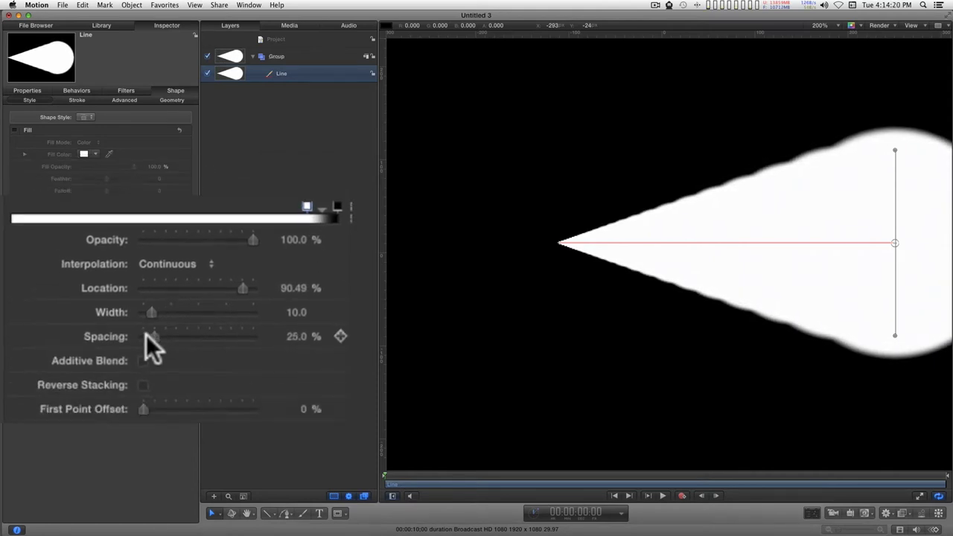
drag(154, 336, 124, 339)
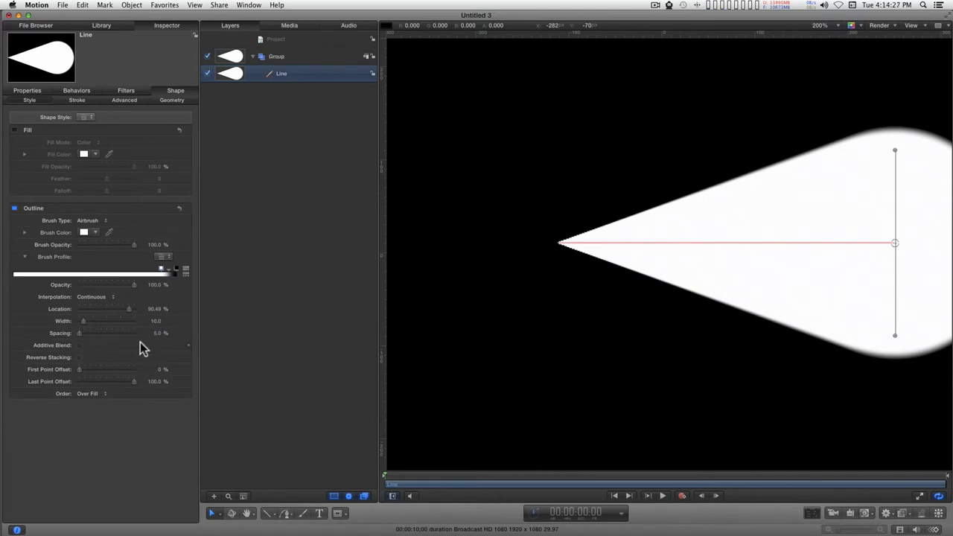
drag(157, 333, 149, 333)
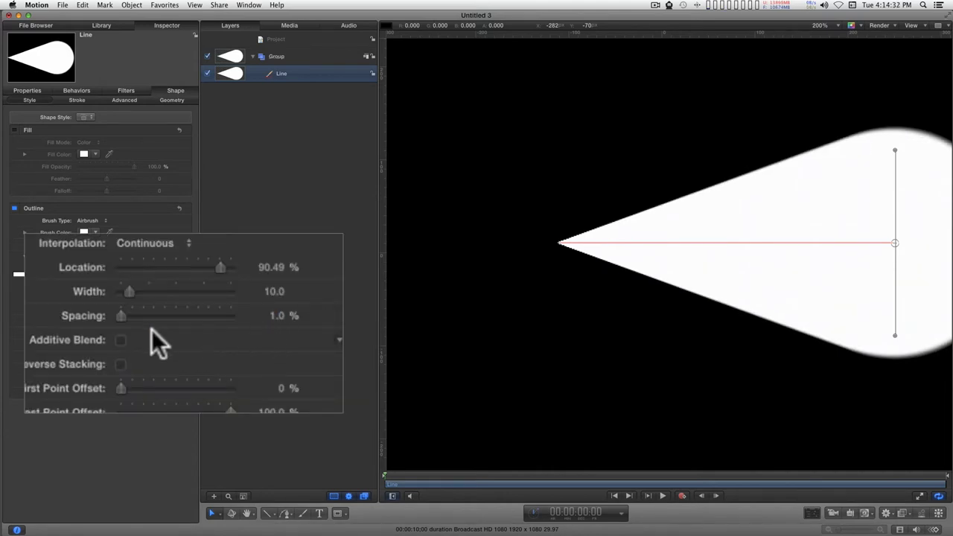
drag(115, 316, 37, 331)
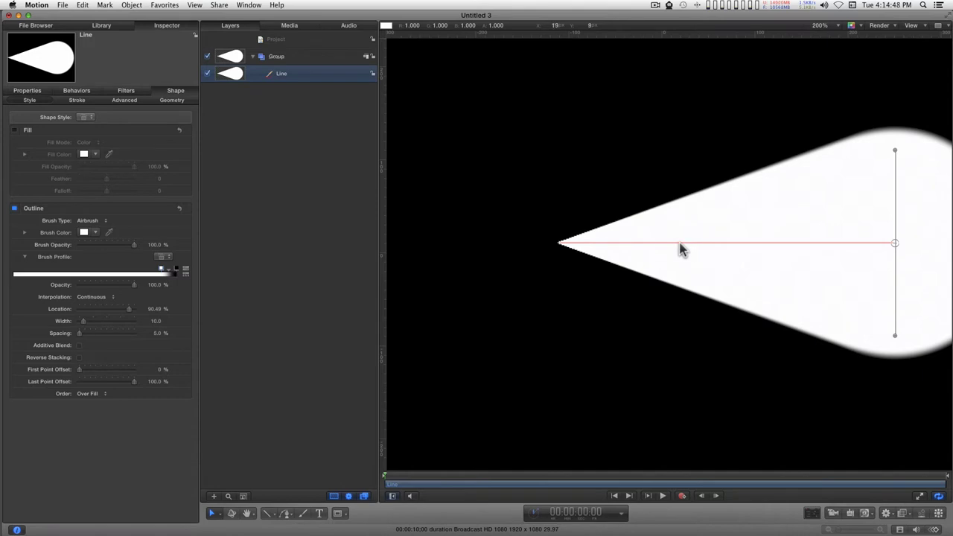
key(Tab)
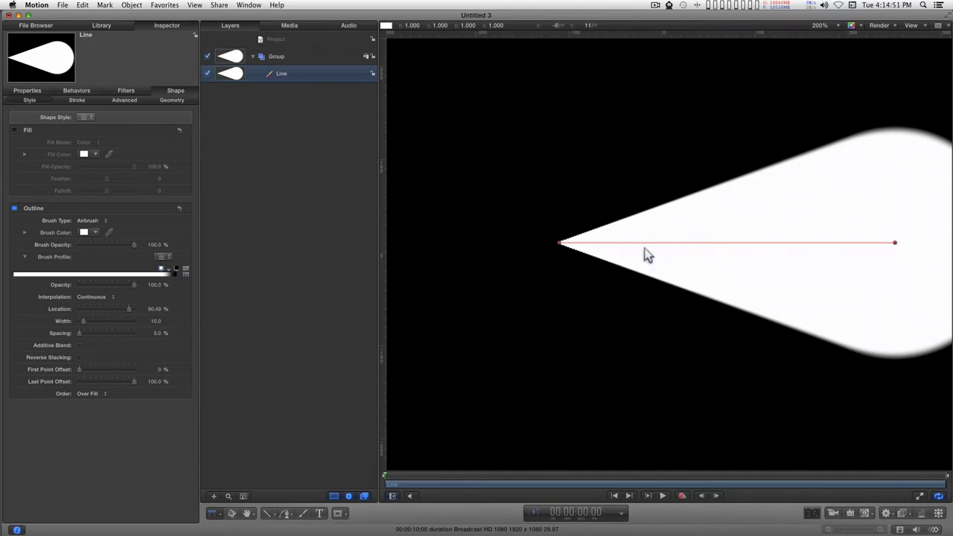
Switch the line to Stroke editing and reveal its Width Over Stroke curve
right_click(703, 241)
click(712, 298)
click(76, 100)
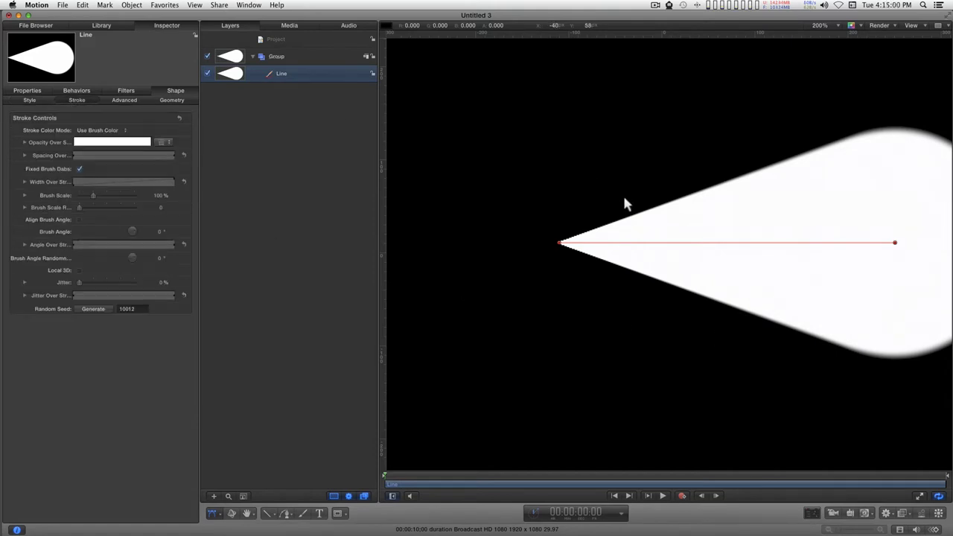
click(25, 181)
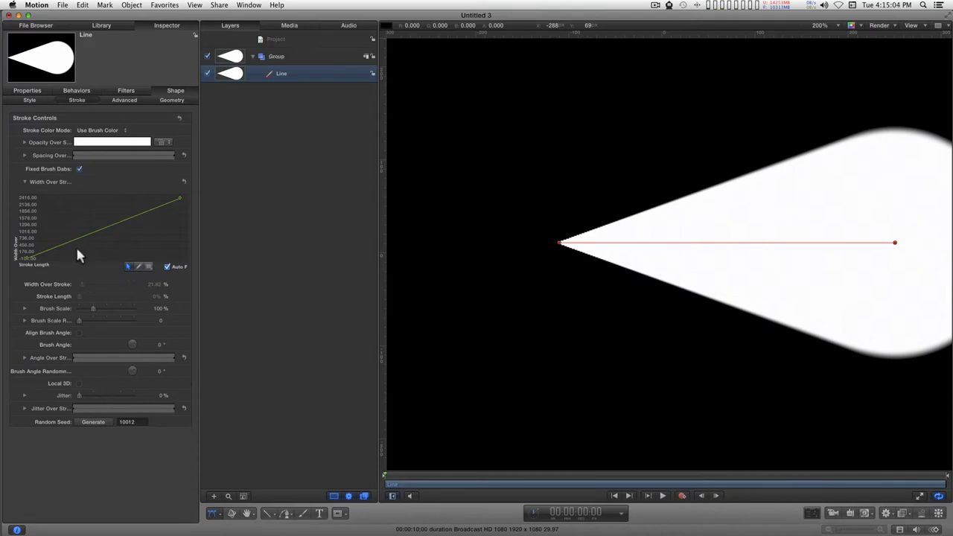
Add points to the Width Over Stroke curve, lowering the first to narrow the left tip
click(73, 240)
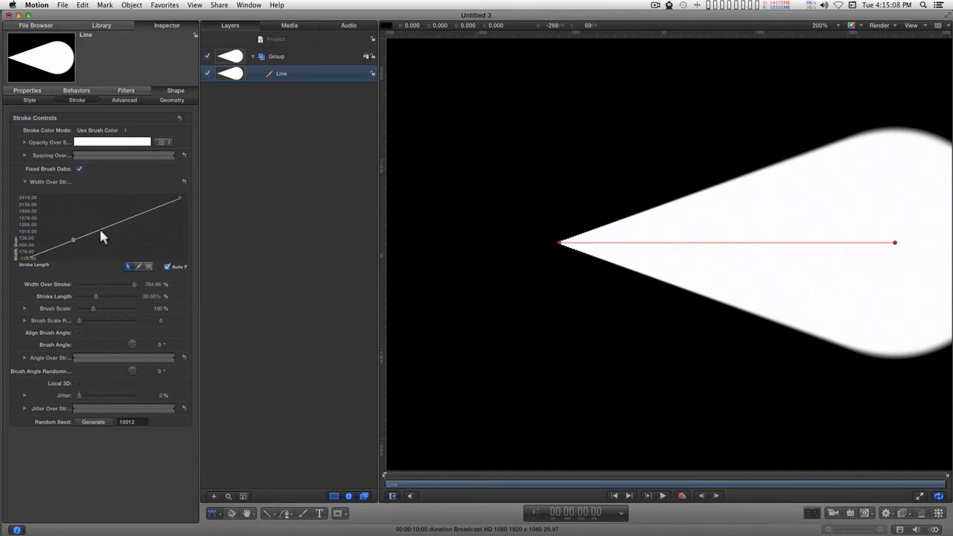
mouse_move(73, 241)
mouse_down()
mouse_move(69, 258)
mouse_move(72, 247)
mouse_up()
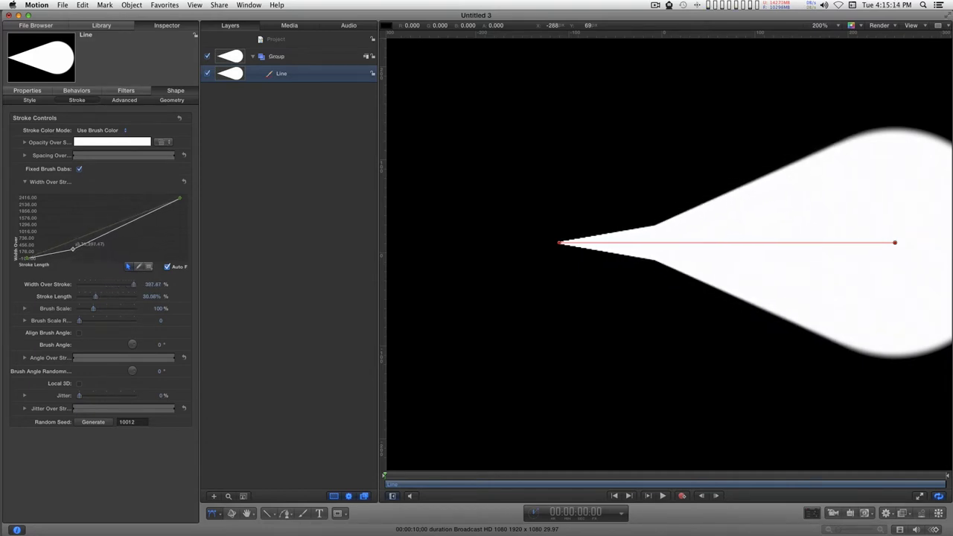
drag(72, 248, 72, 248)
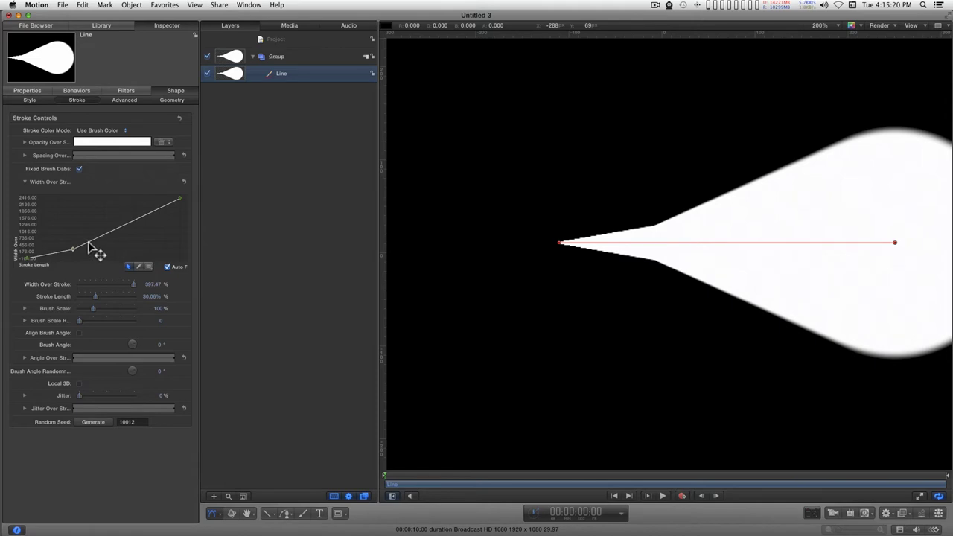
double_click(88, 241)
double_click(101, 236)
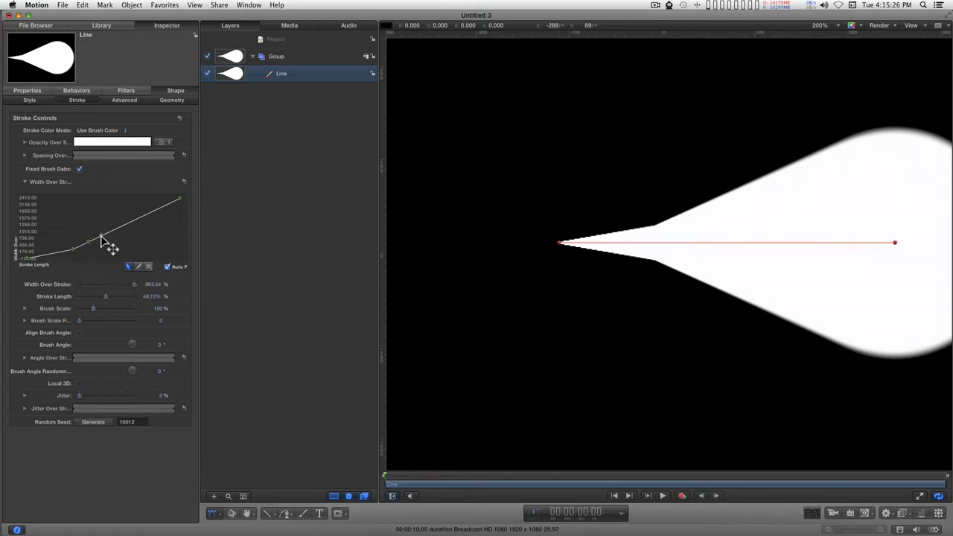
double_click(168, 203)
Drag width points to thin the stroke's left portion and swell a round first bulb
drag(211, 519, 245, 464)
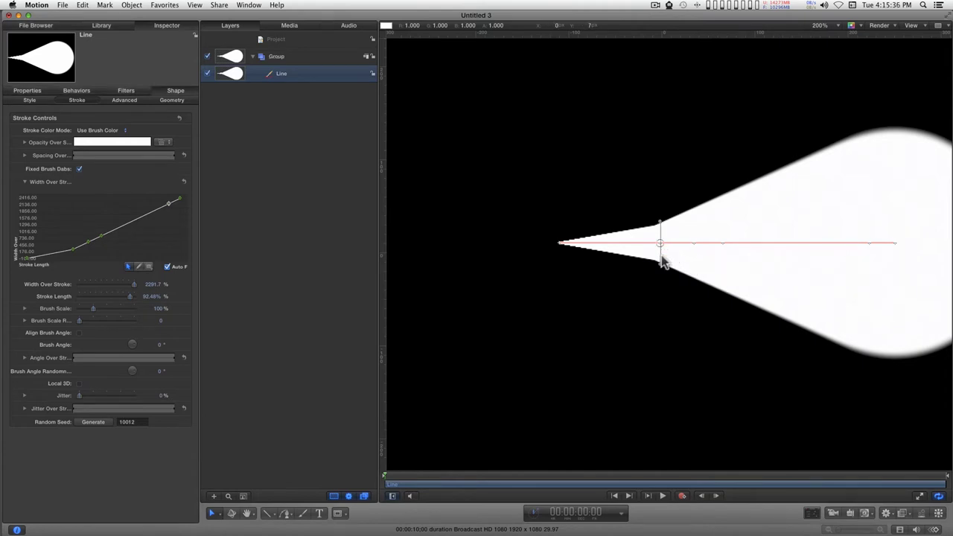
drag(660, 228, 659, 237)
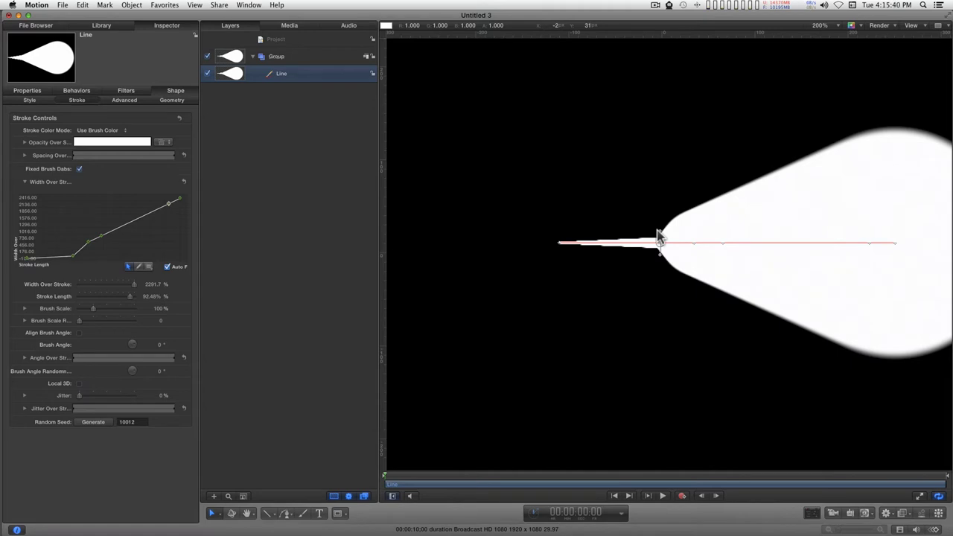
mouse_move(659, 244)
mouse_down()
mouse_move(684, 243)
mouse_move(672, 230)
mouse_move(685, 234)
mouse_up()
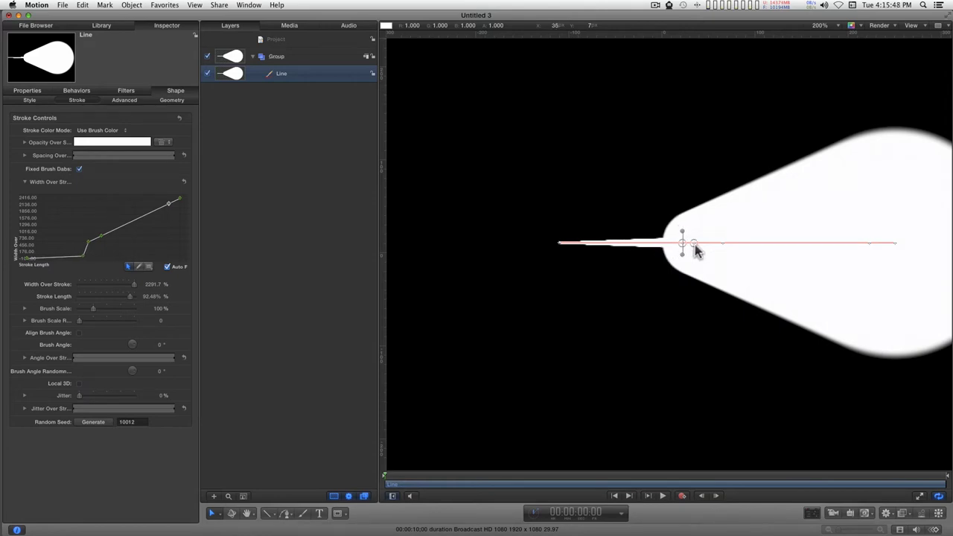
drag(695, 252, 693, 170)
drag(722, 248, 711, 246)
drag(715, 202, 711, 208)
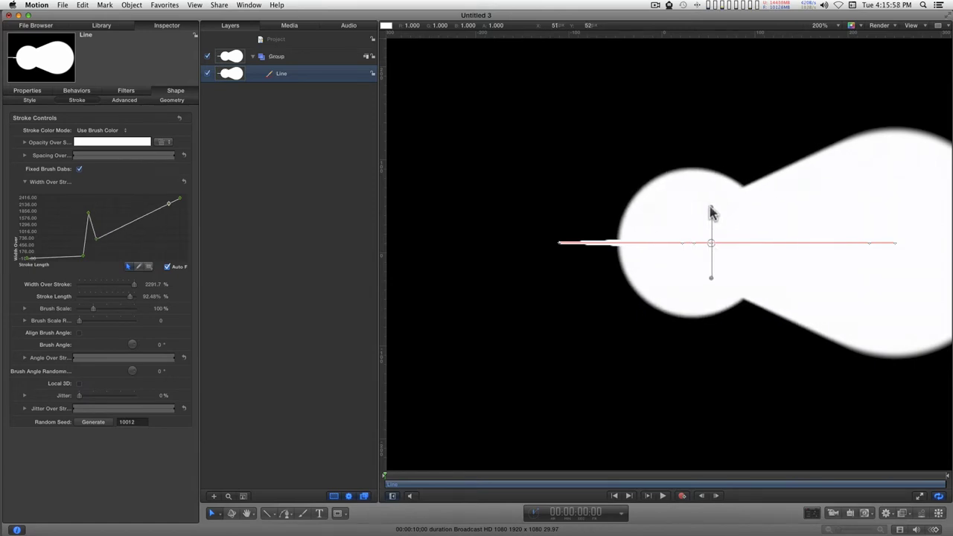
Adjust the right-end width point to size the second, larger bulb
click(872, 245)
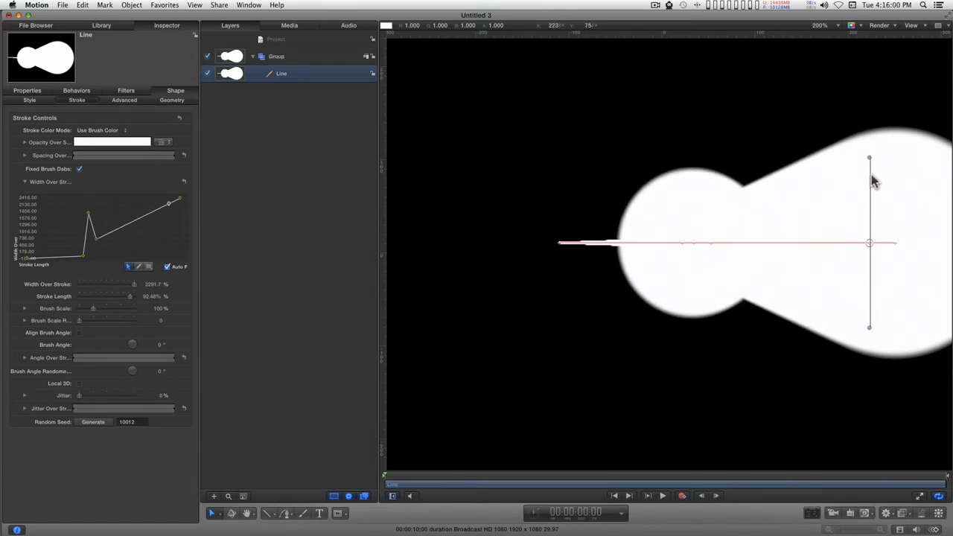
drag(868, 162, 866, 191)
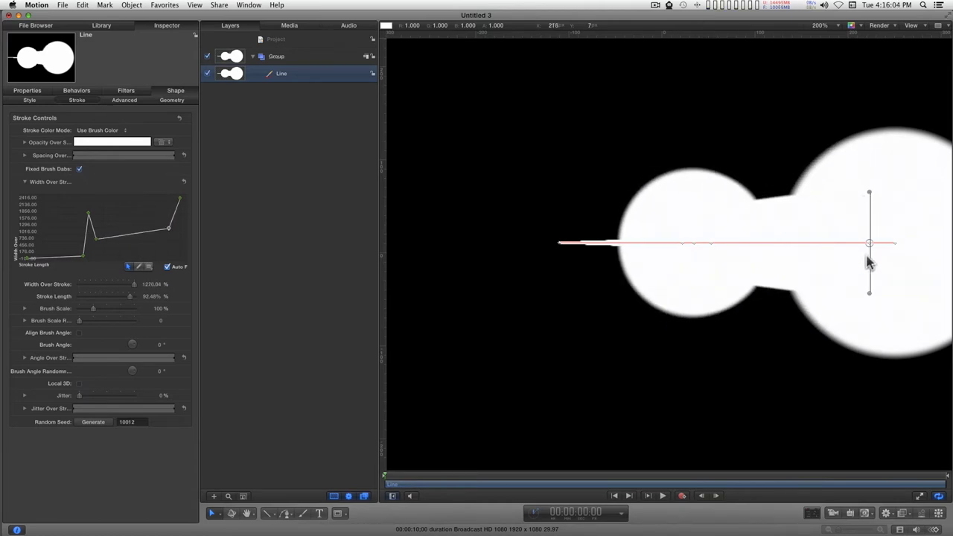
drag(869, 192, 870, 186)
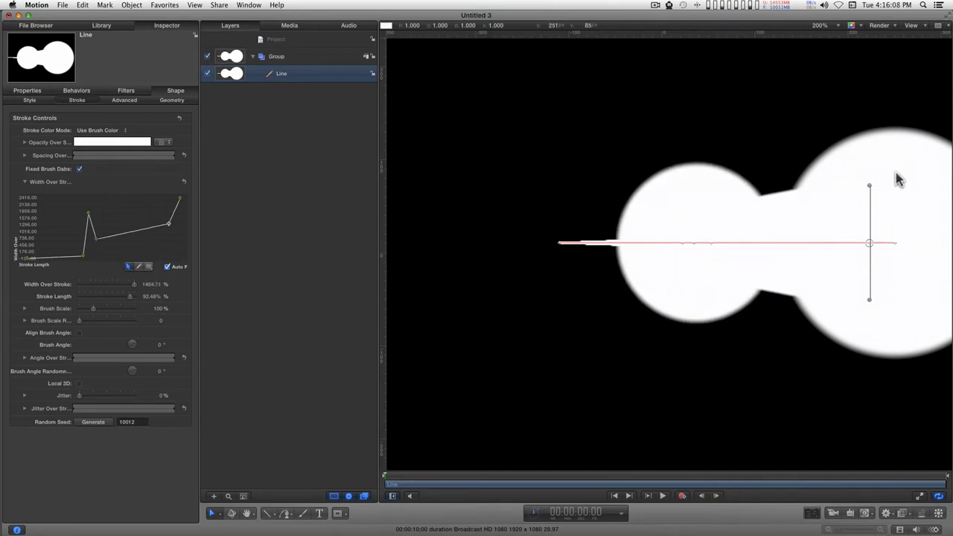
drag(869, 187, 870, 190)
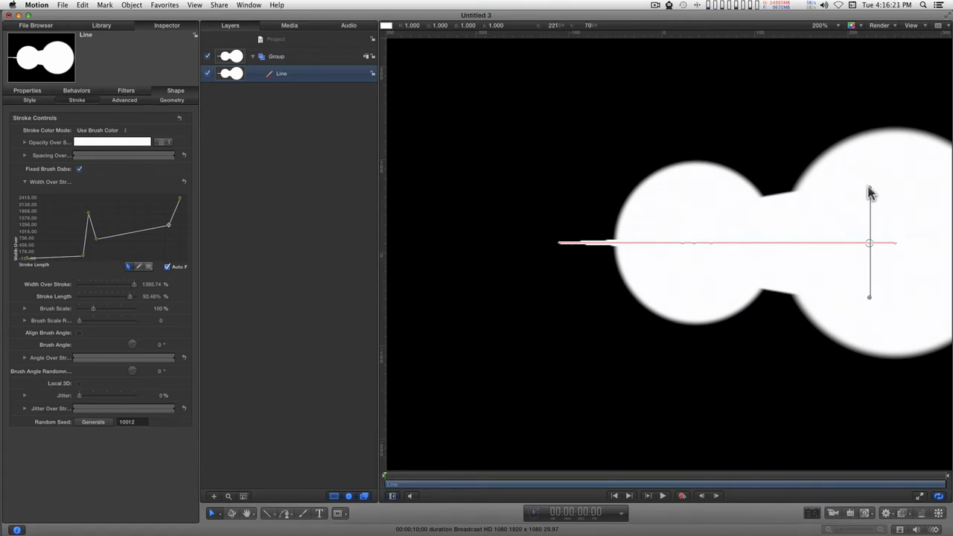
mouse_move(870, 194)
mouse_down()
mouse_move(870, 177)
mouse_move(869, 185)
mouse_up()
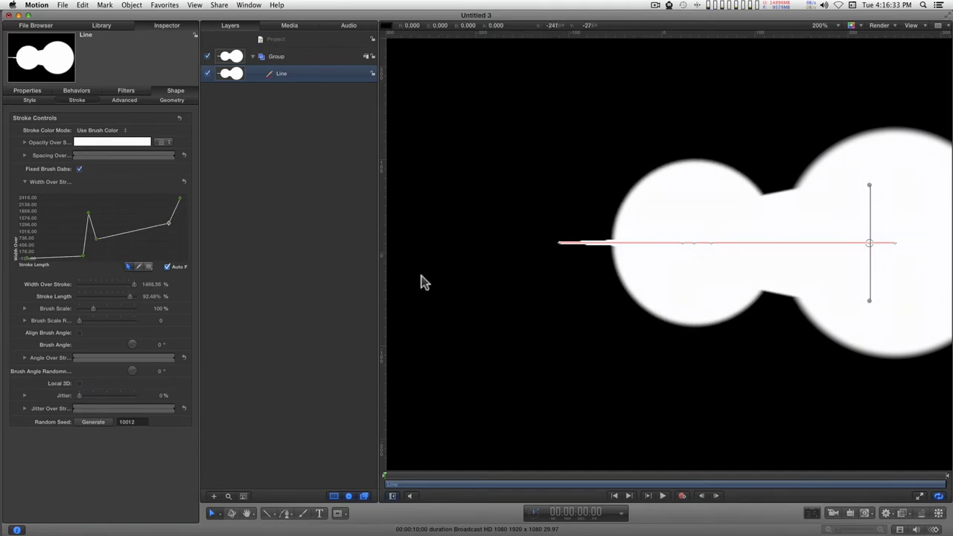
click(188, 134)
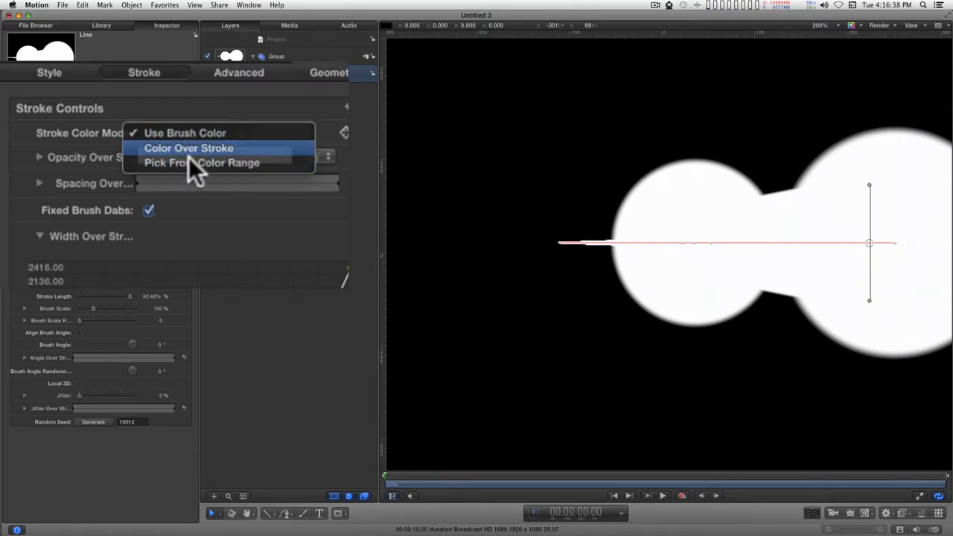
Set Stroke Color Mode to Color Over Stroke with a light grey first tag and Constant interpolation
click(189, 149)
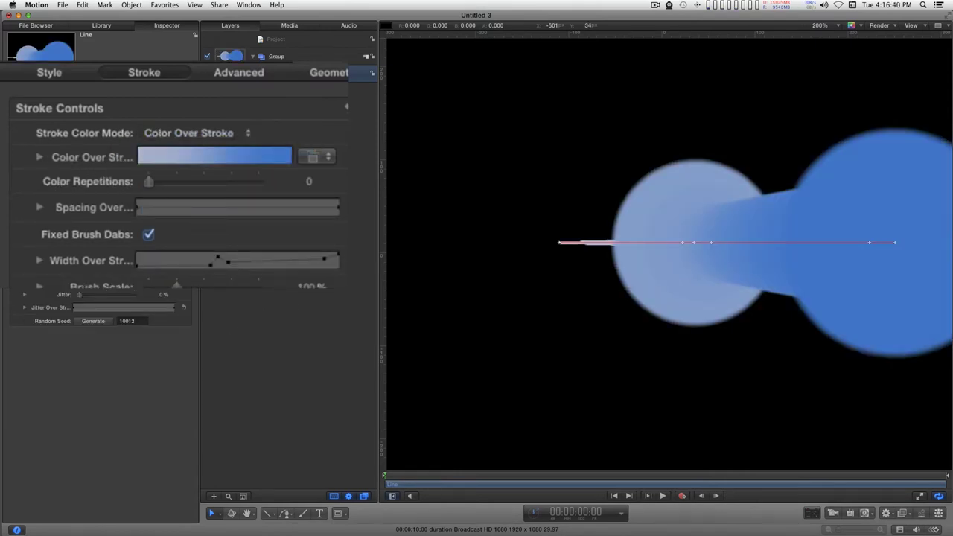
click(38, 156)
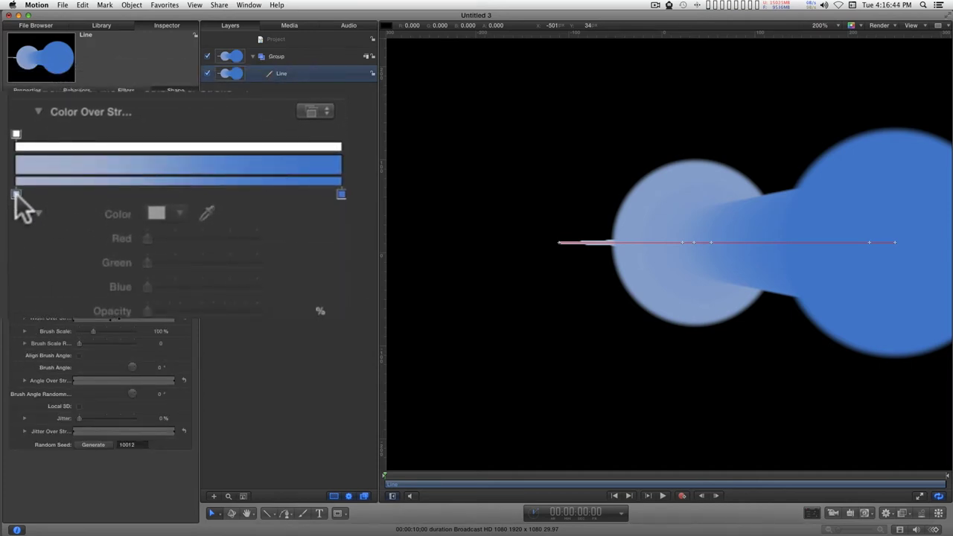
mouse_move(17, 195)
mouse_down()
mouse_move(25, 276)
mouse_move(40, 277)
mouse_up()
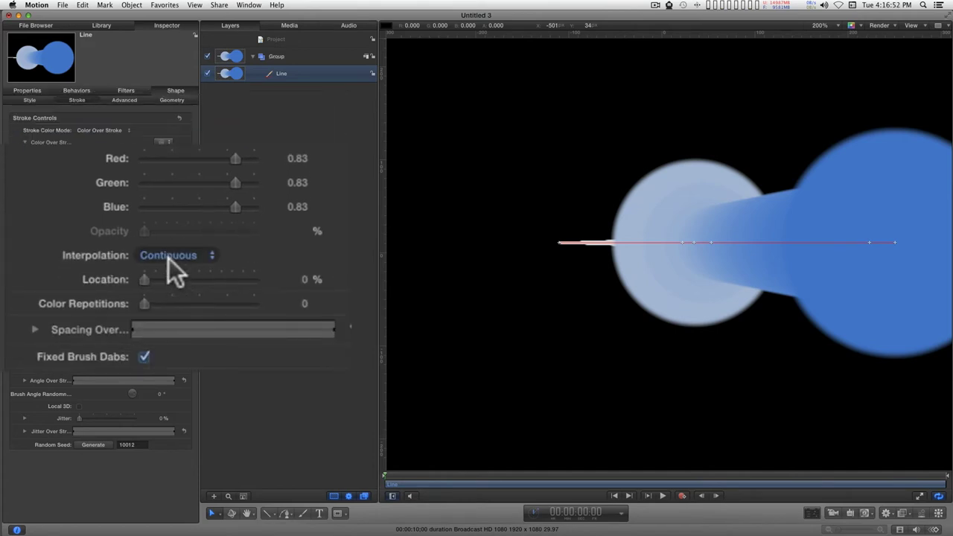
click(168, 256)
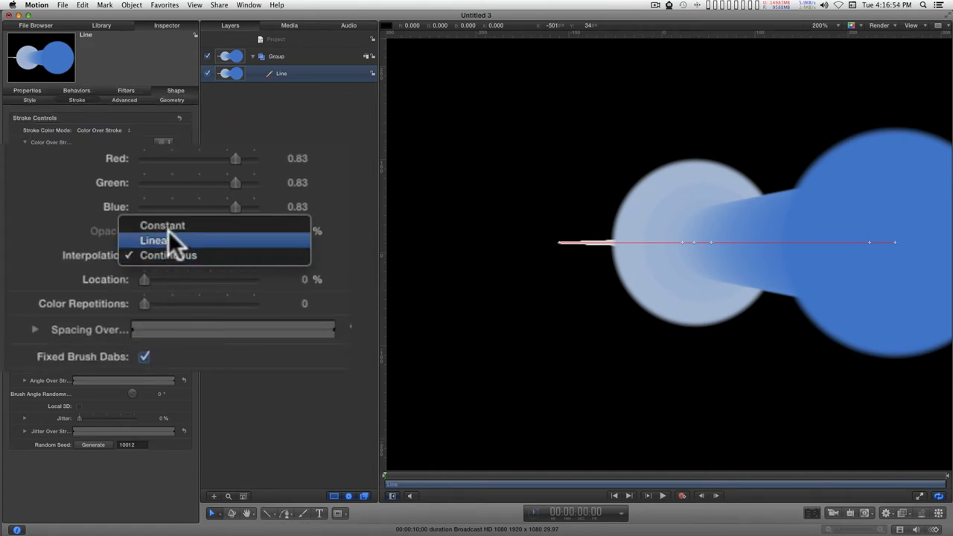
click(169, 225)
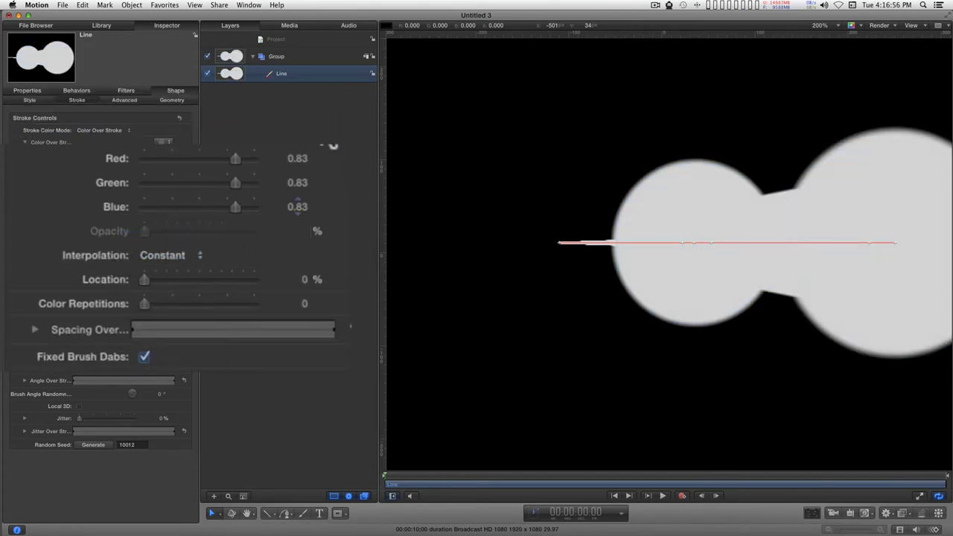
Slide the blue tag toward the stroke's start and turn on Reverse Stacking
drag(337, 183, 123, 176)
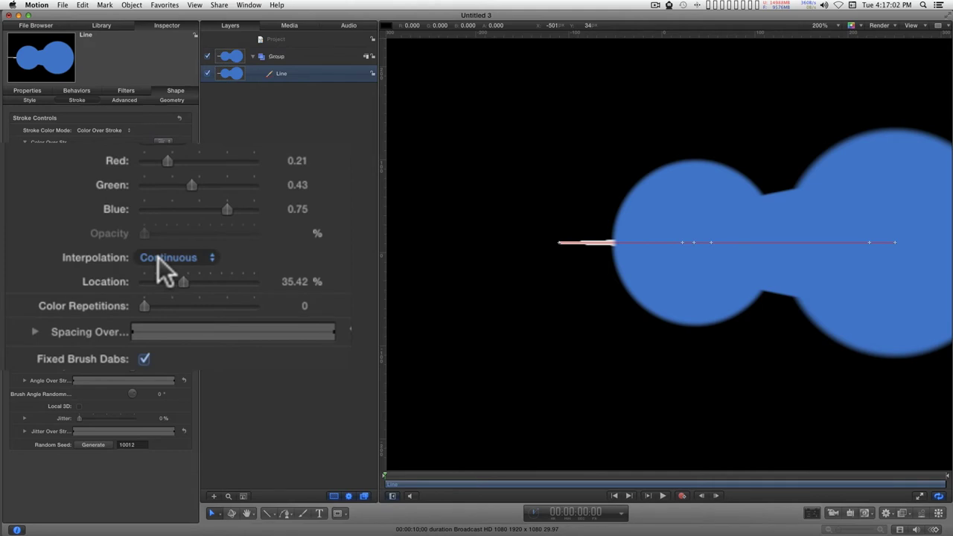
click(159, 257)
click(168, 231)
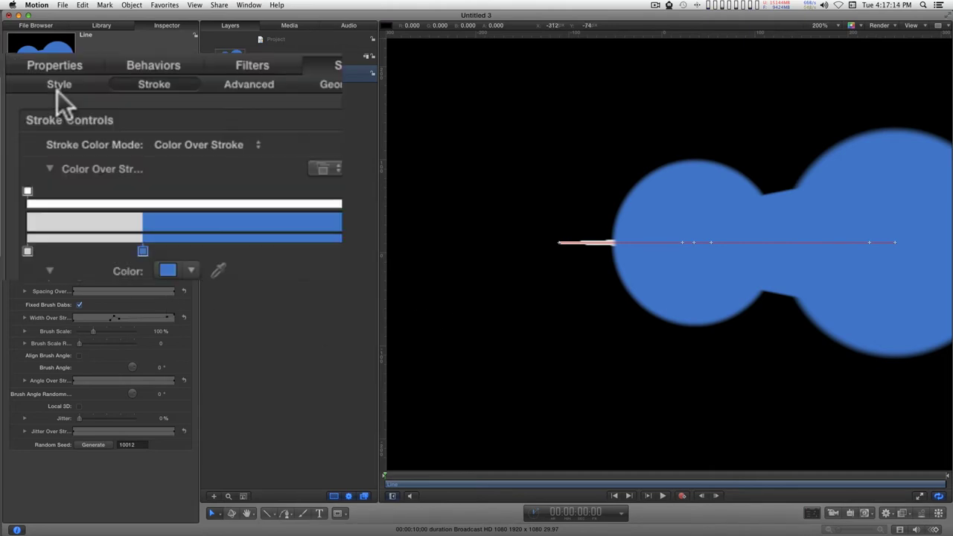
click(30, 101)
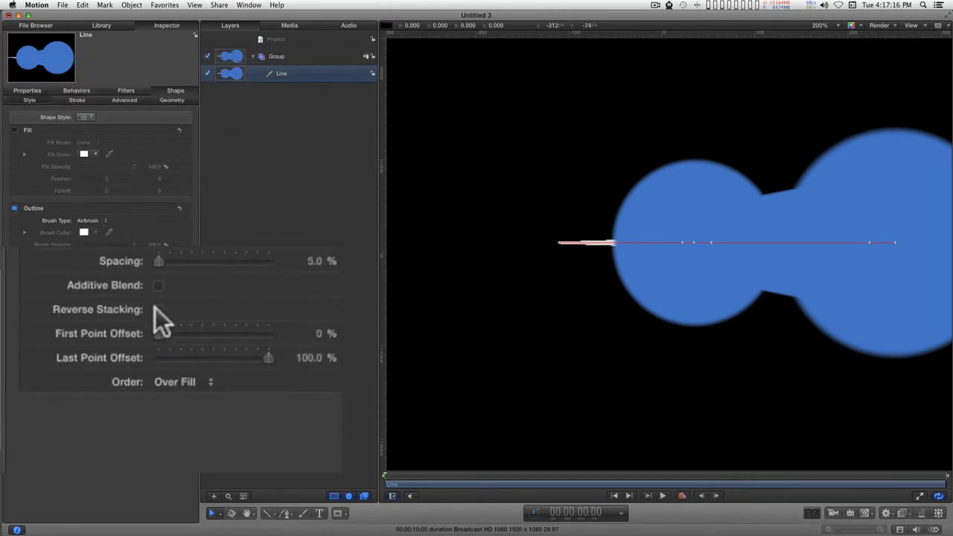
click(79, 357)
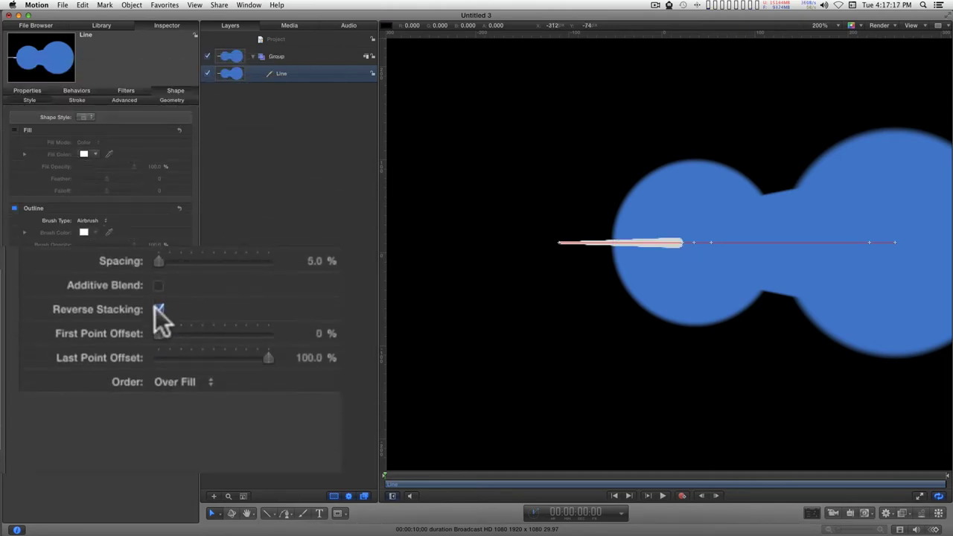
Drag the blue gradient tag slightly right, then uncheck Reverse Stacking
click(77, 99)
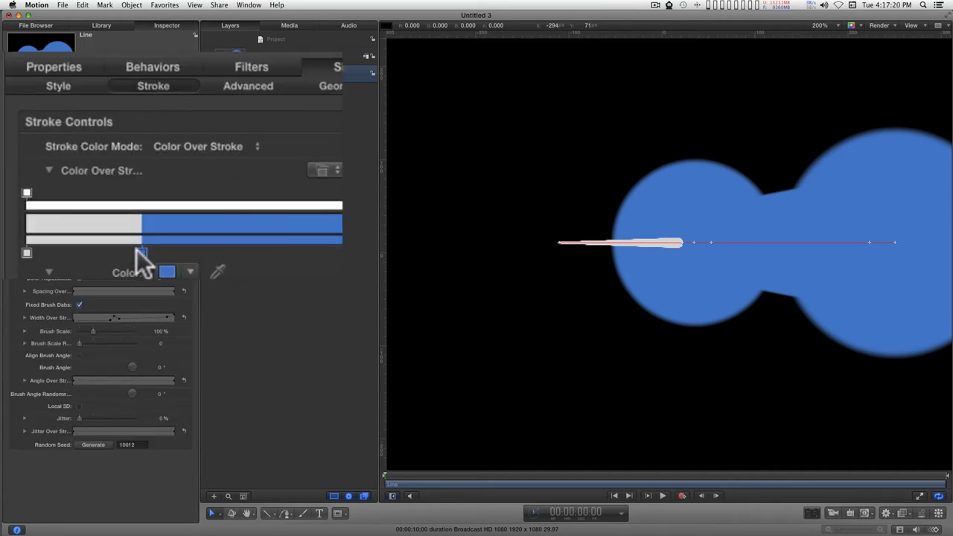
mouse_move(136, 250)
mouse_down()
mouse_move(157, 249)
mouse_move(121, 254)
mouse_move(153, 255)
mouse_move(146, 253)
mouse_up()
click(29, 100)
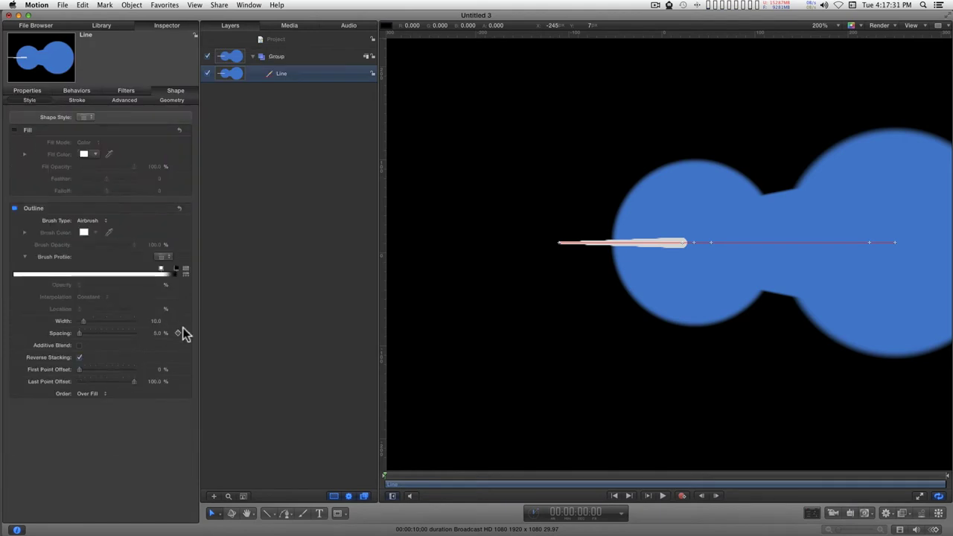
click(78, 356)
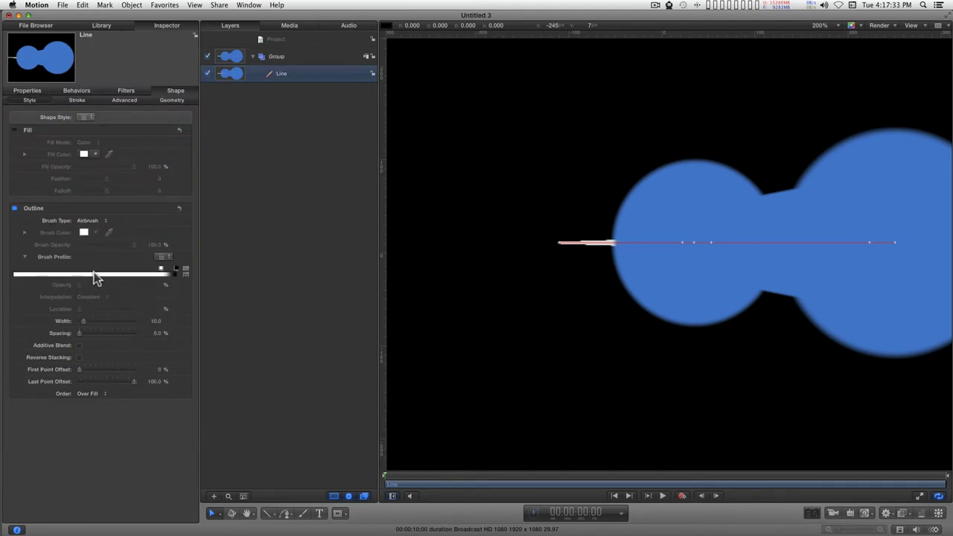
Make the gradient tag dark red and add brighter orange-red tags toward the pin head
click(77, 100)
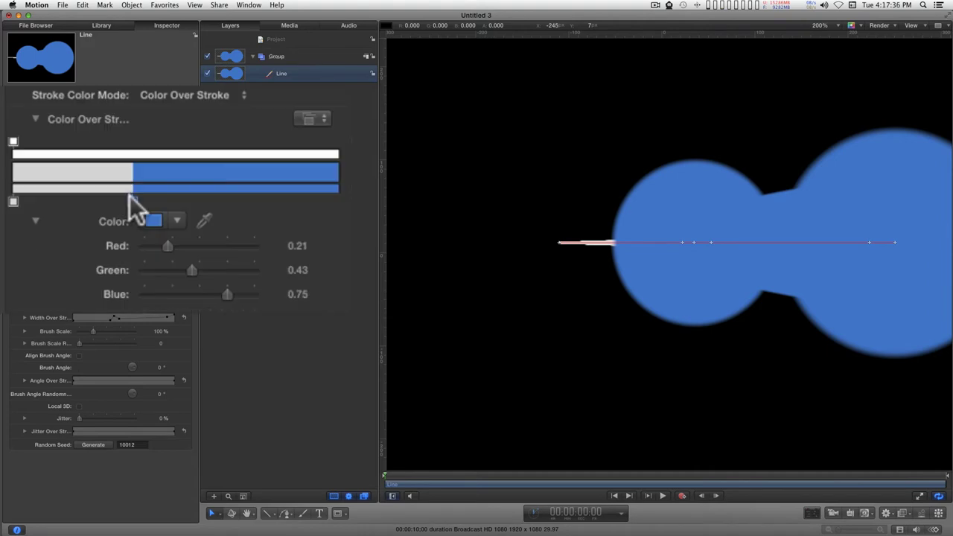
drag(83, 193, 72, 139)
mouse_move(131, 95)
mouse_down()
mouse_move(171, 95)
mouse_move(149, 93)
mouse_up()
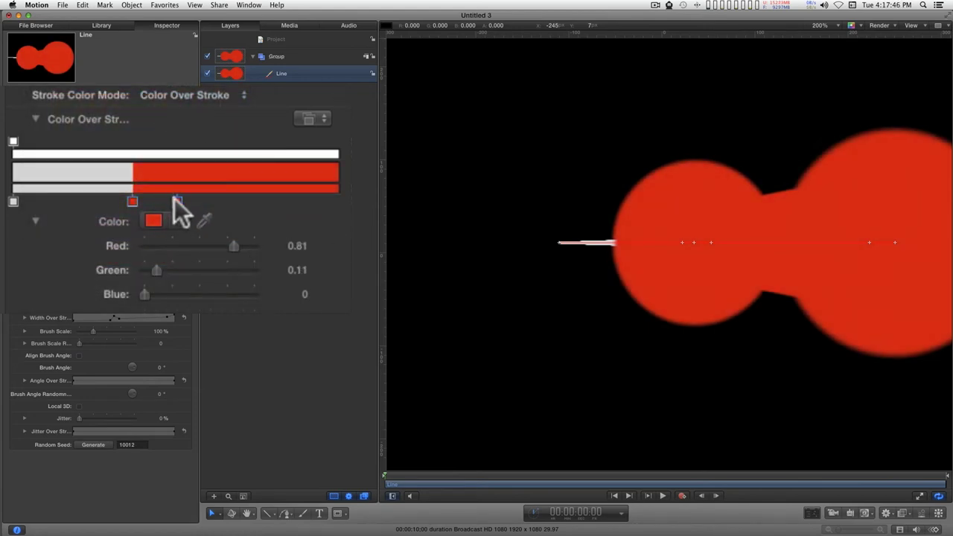
click(176, 201)
drag(183, 216, 192, 112)
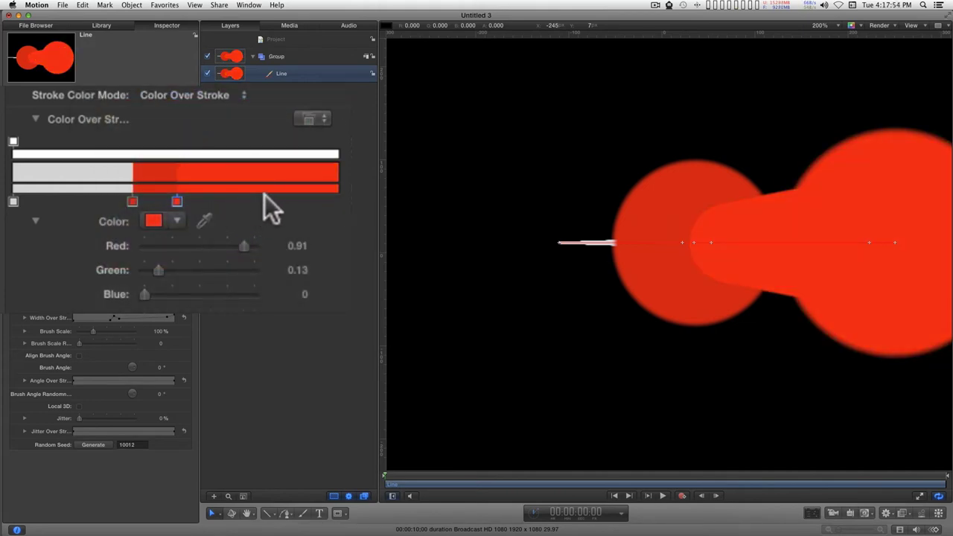
drag(278, 200, 286, 97)
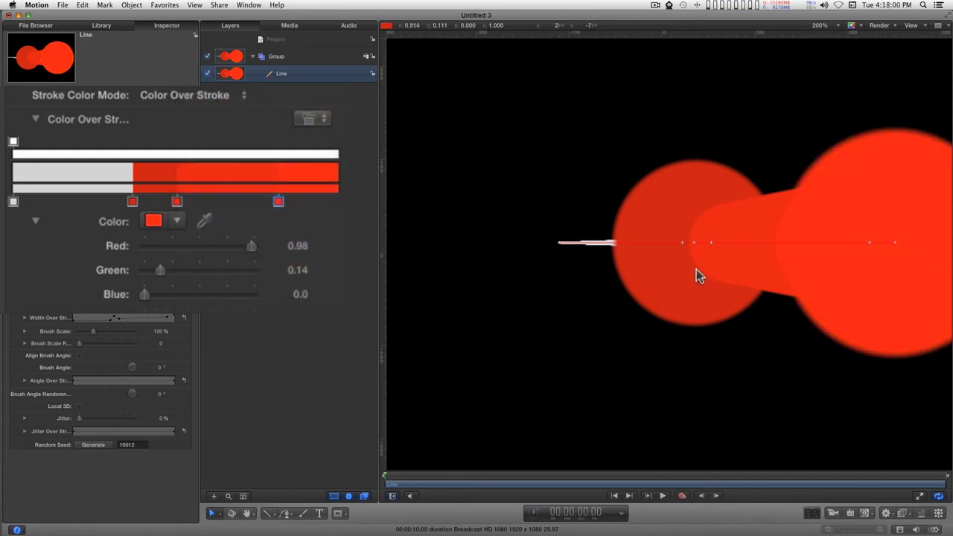
key(super+minus)
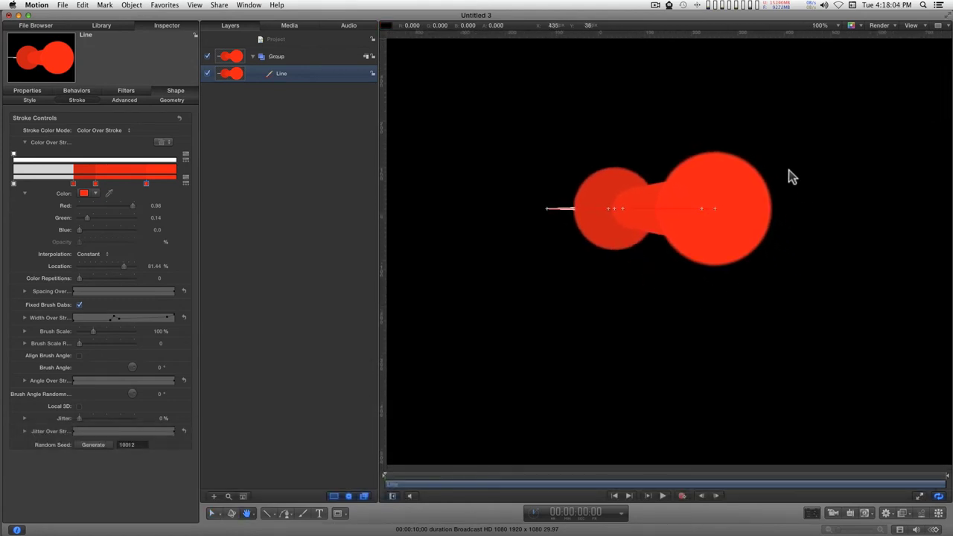
Drag the width handles at the rear and front stroke points to reshape both red bulbs
click(704, 208)
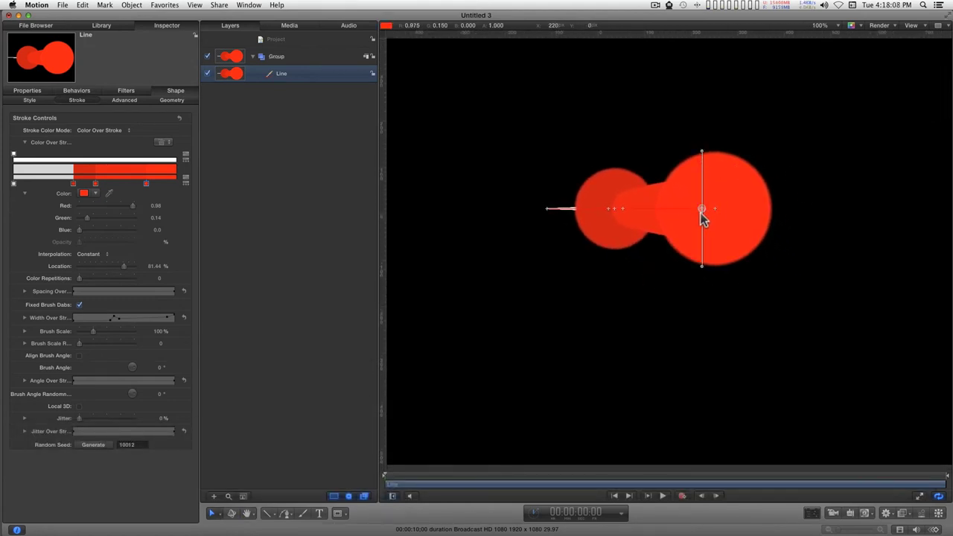
drag(707, 212, 727, 212)
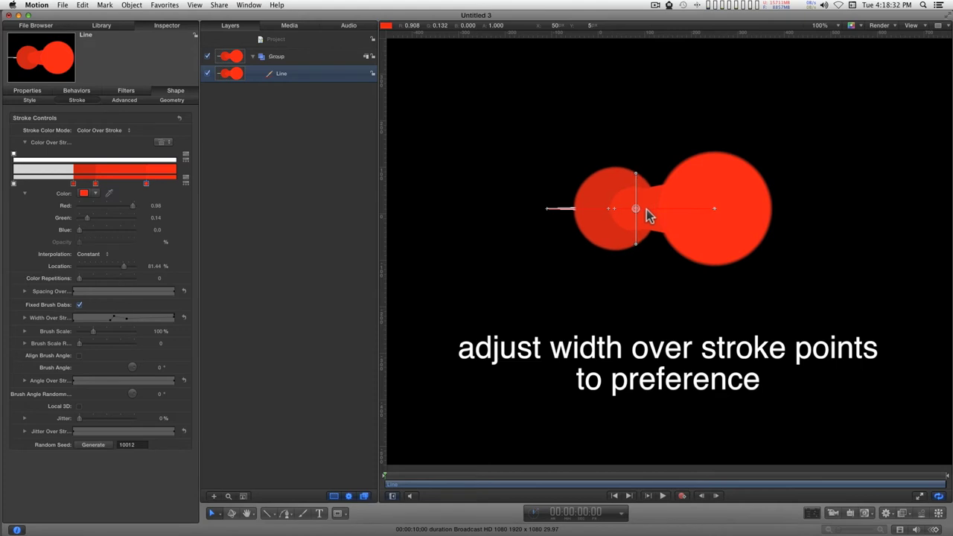
click(619, 209)
mouse_move(622, 209)
mouse_down()
mouse_move(613, 212)
mouse_move(635, 208)
mouse_move(629, 168)
mouse_move(631, 215)
mouse_up()
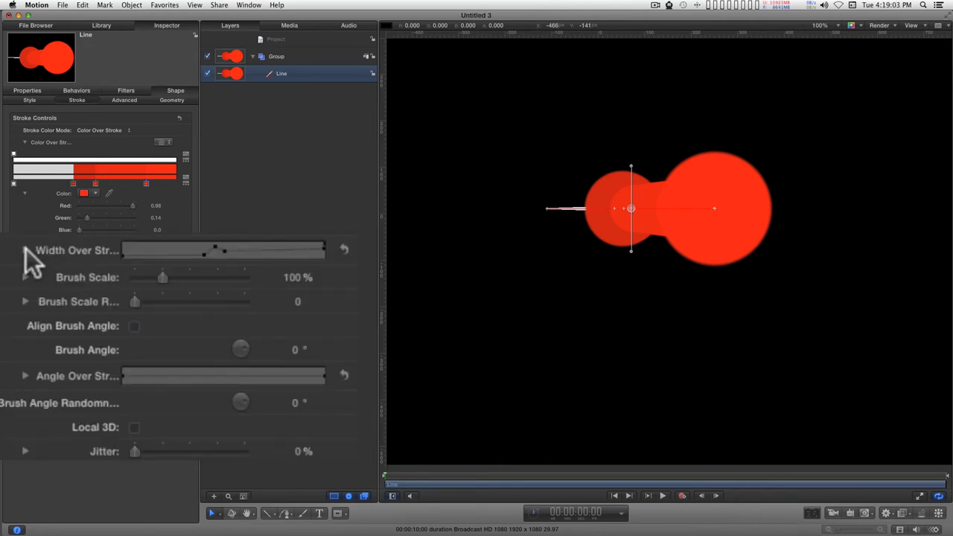
click(24, 317)
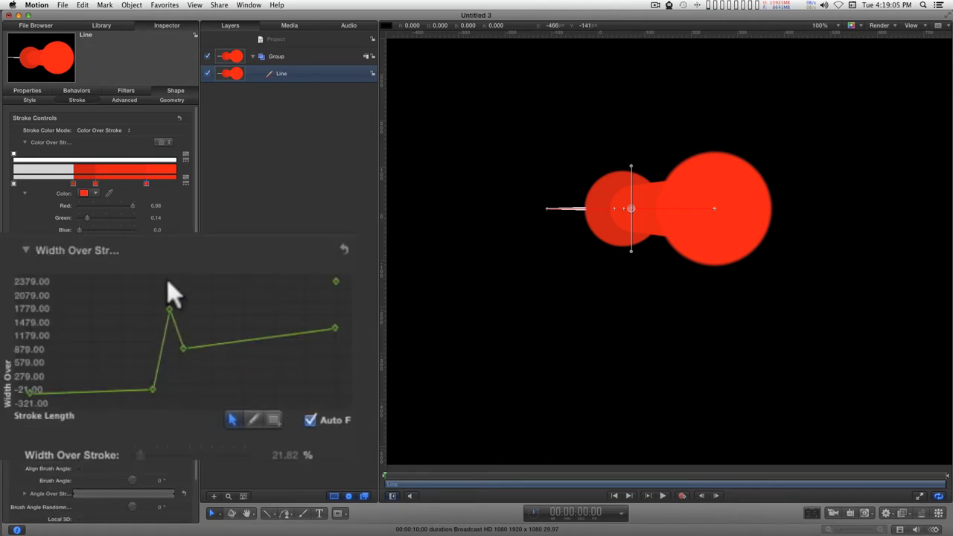
Nudge the middle width-curve point lower and slightly later to narrow the pin's neck, then deselect
click(184, 348)
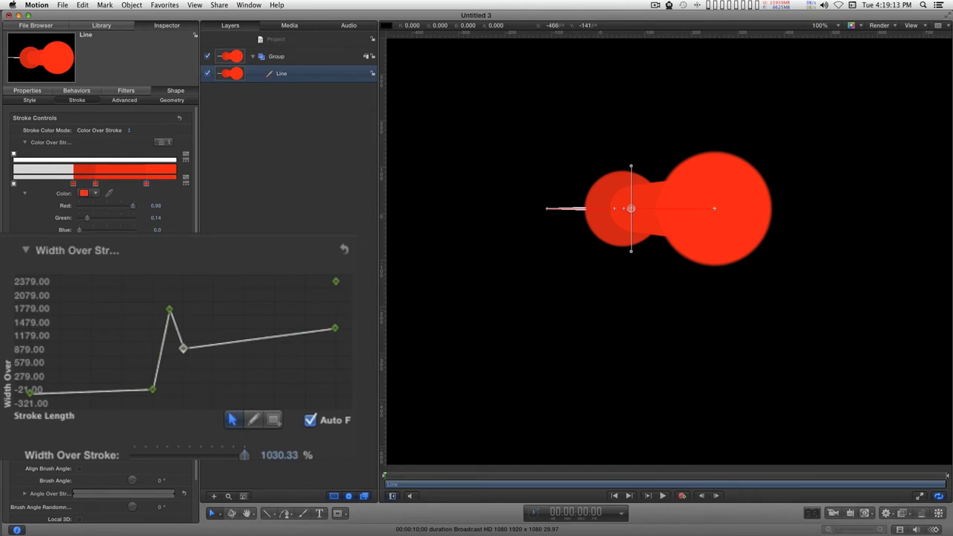
key(super+Down)
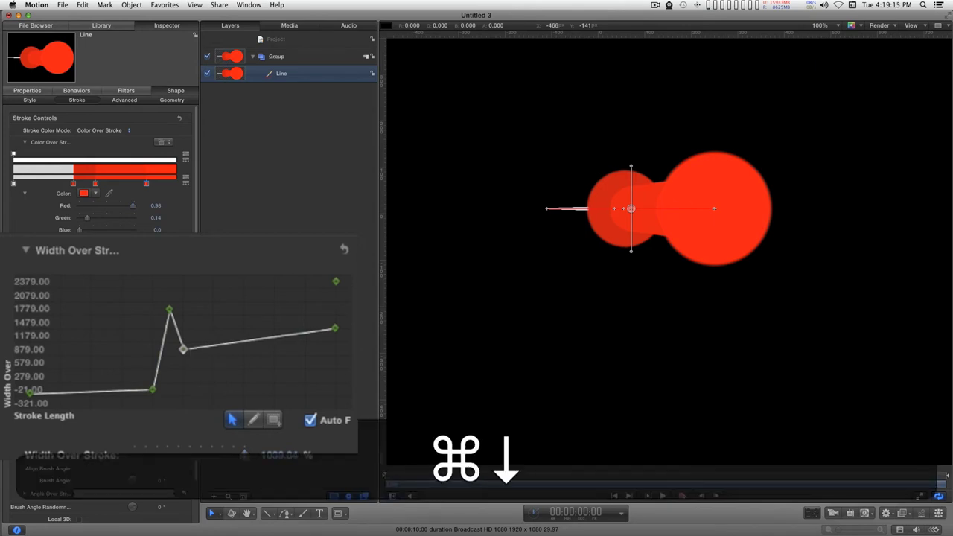
key(super+Down)
key(super+Down)
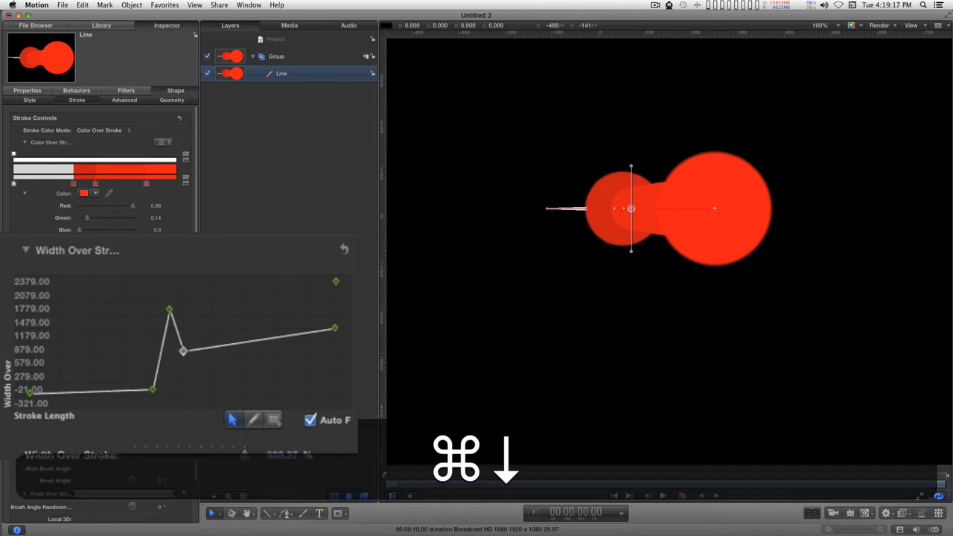
key(super+Down)
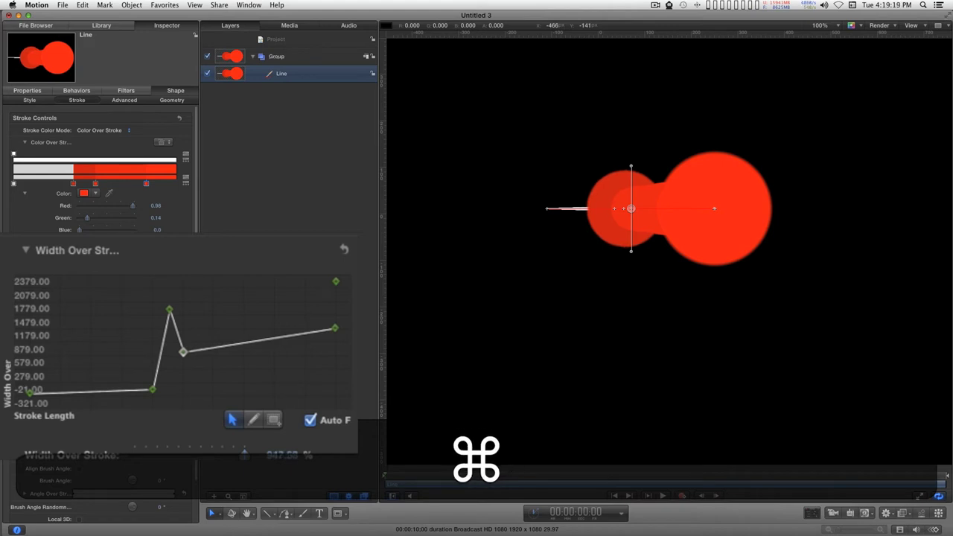
key(super+Up)
key(super+Up)
key(super+Up)
key(super+Up)
key(super+Up)
key(super+Up)
key(super+Up)
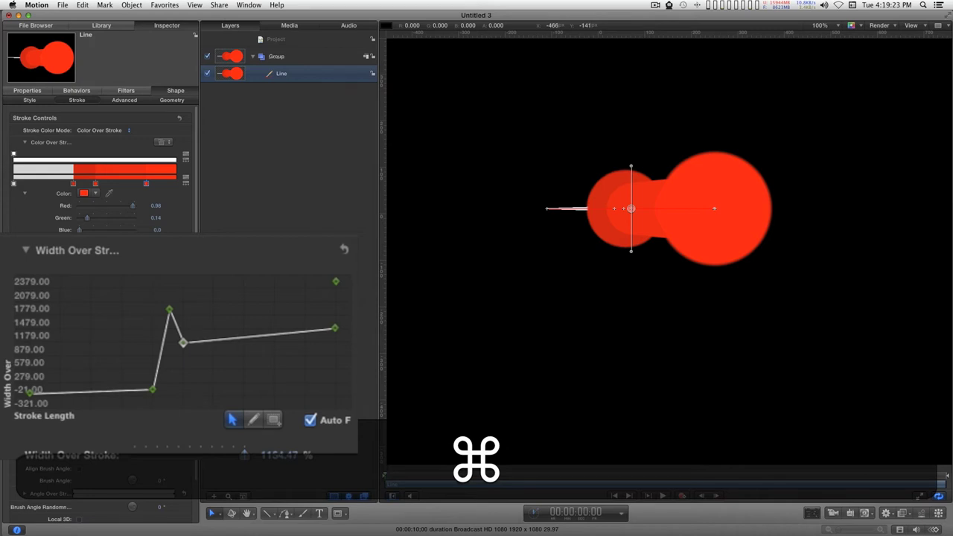
key(super+Up)
key(super+Right)
key(super+Right)
key(super+Right)
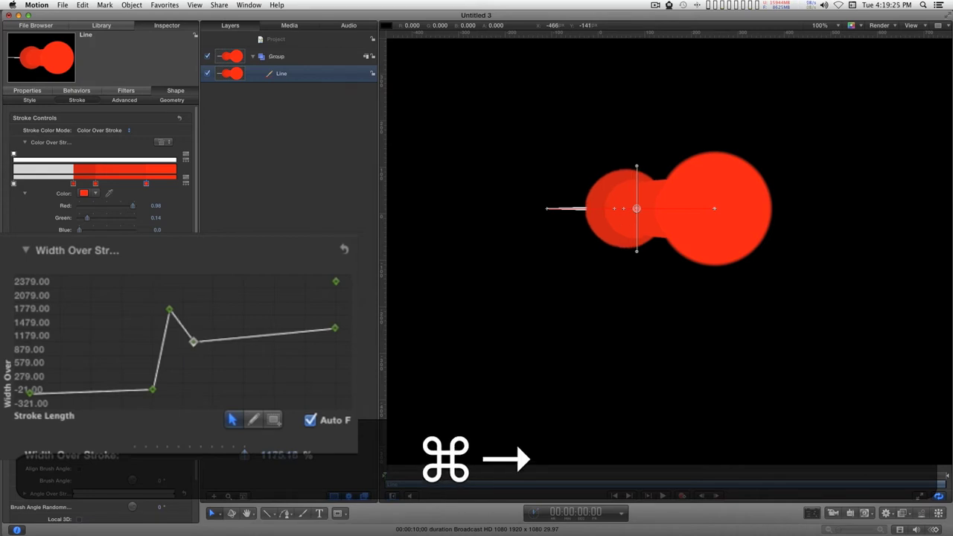
key(super+Left)
key(super+Left)
key(super+Left)
key(super+Left)
key(super+Right)
key(super+Right)
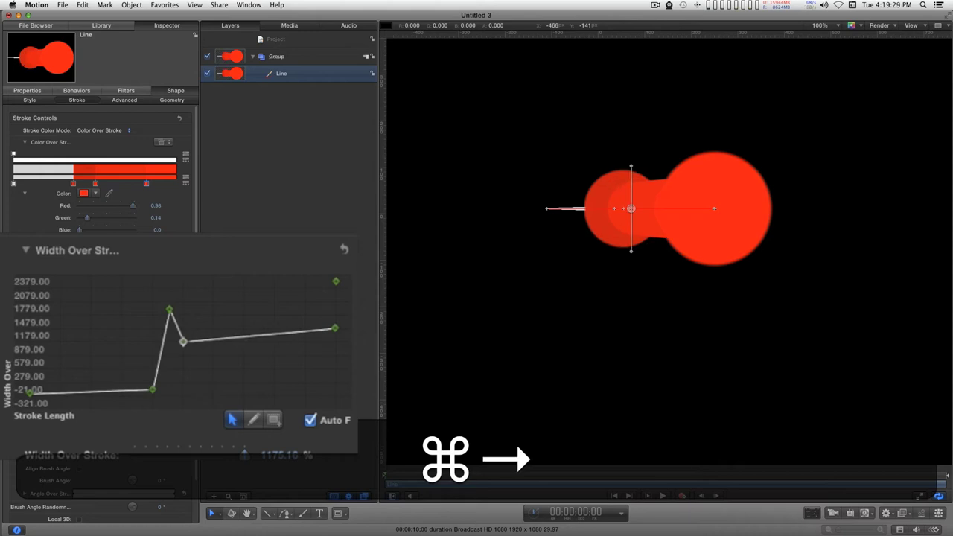
key(super+Up)
key(super+Up)
key(super+Up)
key(super+Up)
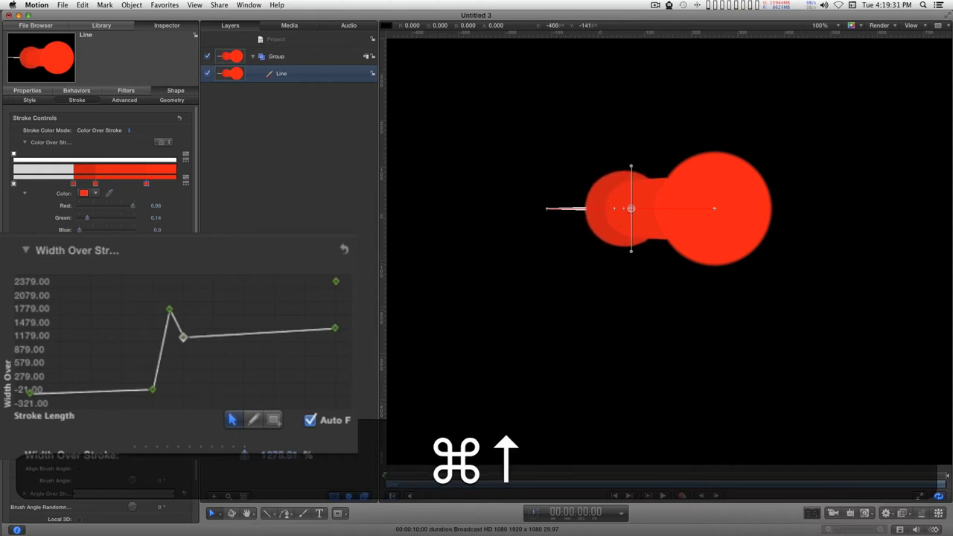
key(super+Down)
key(super+Down)
key(super+Down)
key(super+Down)
key(super+Down)
key(super+Down)
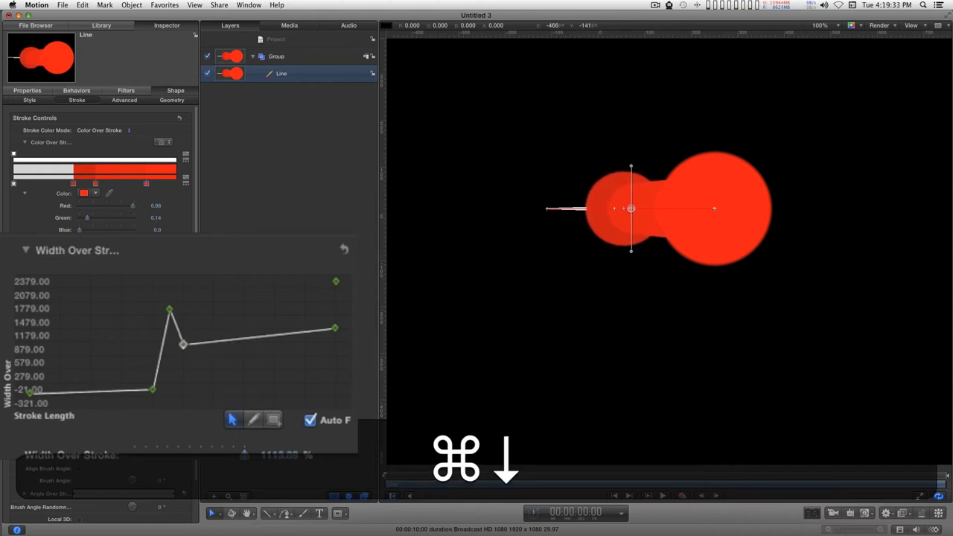
key(super+Down)
key(super+Down)
key(super+Down)
key(super+Down)
key(super+Down)
key(super+Down)
key(super+Down)
key(super+Down)
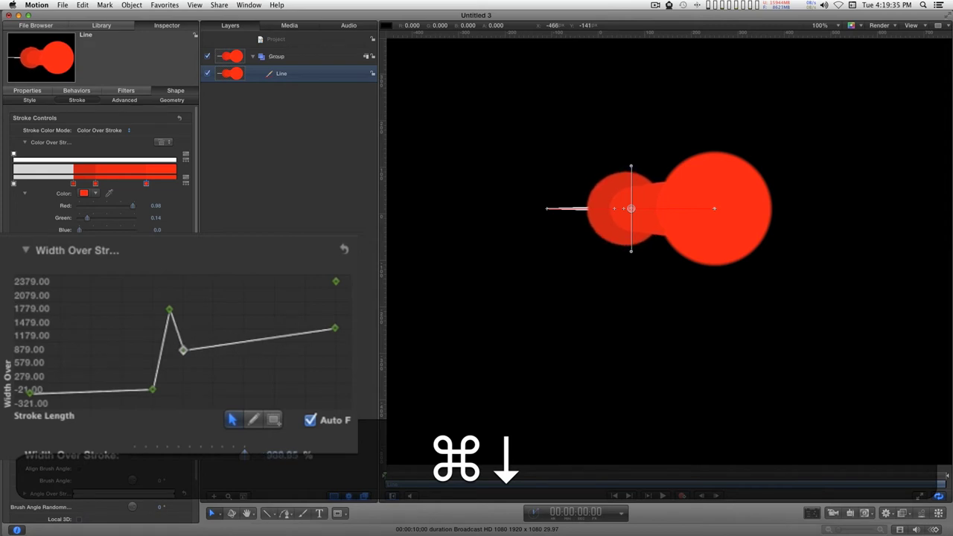
key(super+Down)
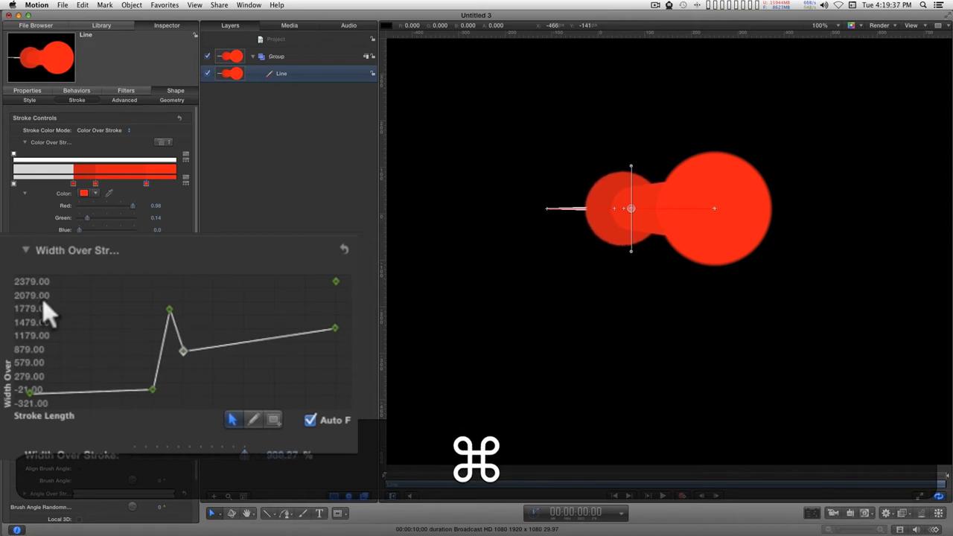
click(707, 128)
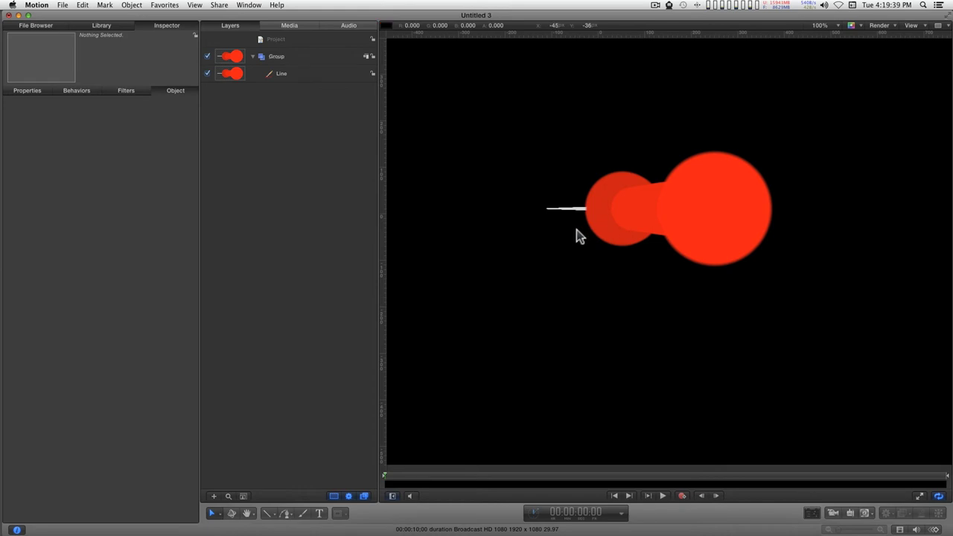
Fit the view and drag the Line's end point up-right so the needle angles down-left
key(shift+z)
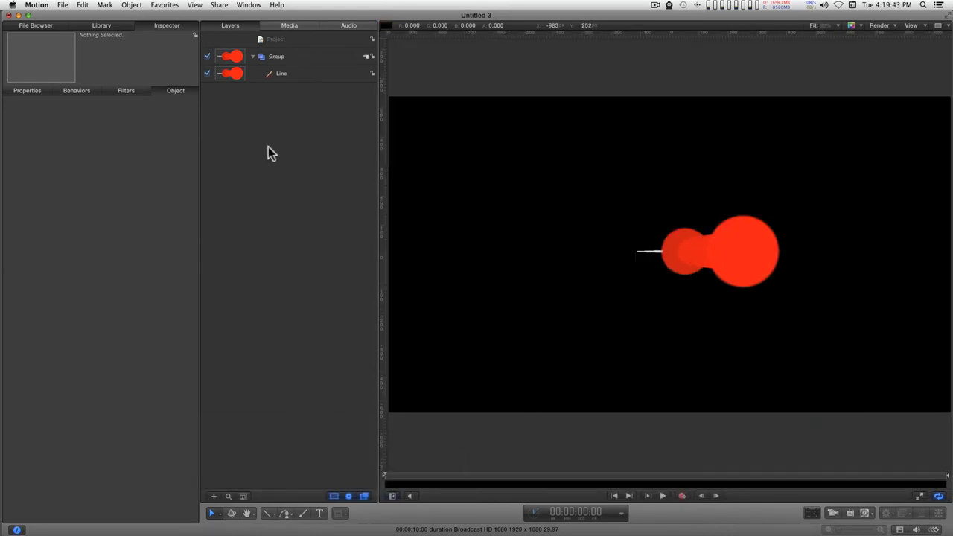
click(216, 513)
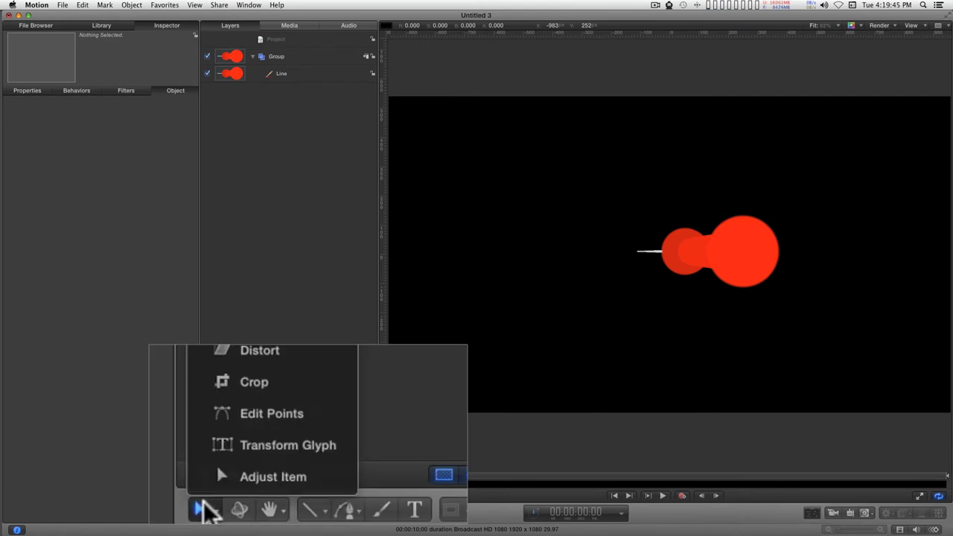
click(251, 415)
key(super)
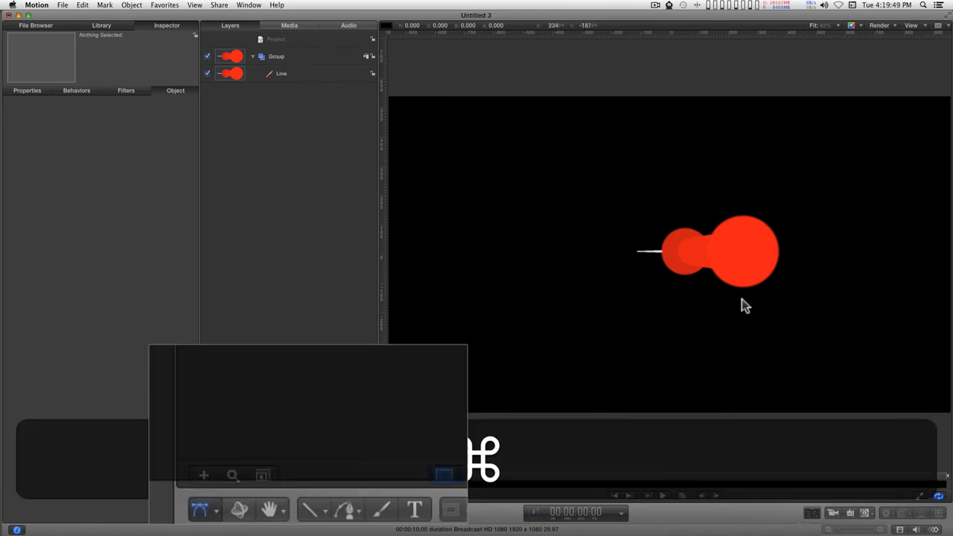
click(282, 73)
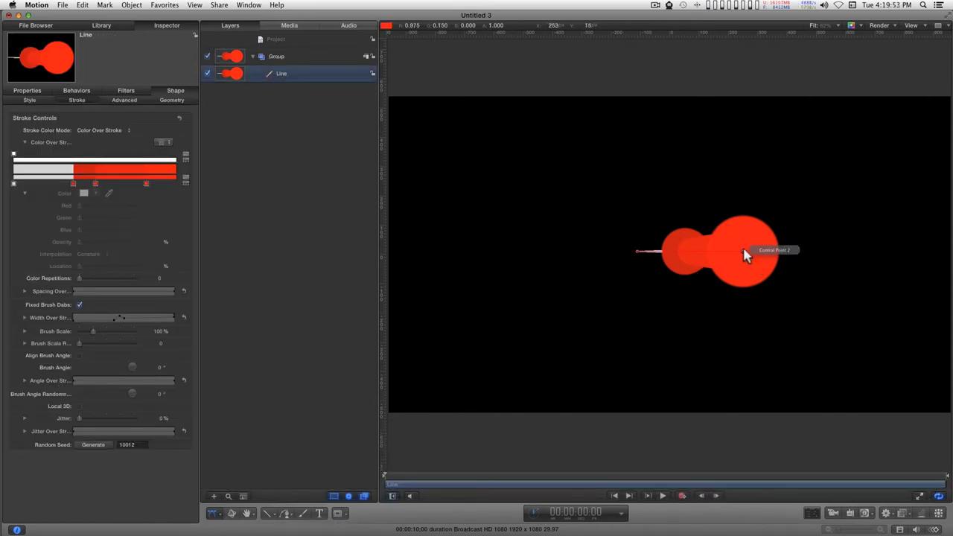
drag(742, 251, 663, 205)
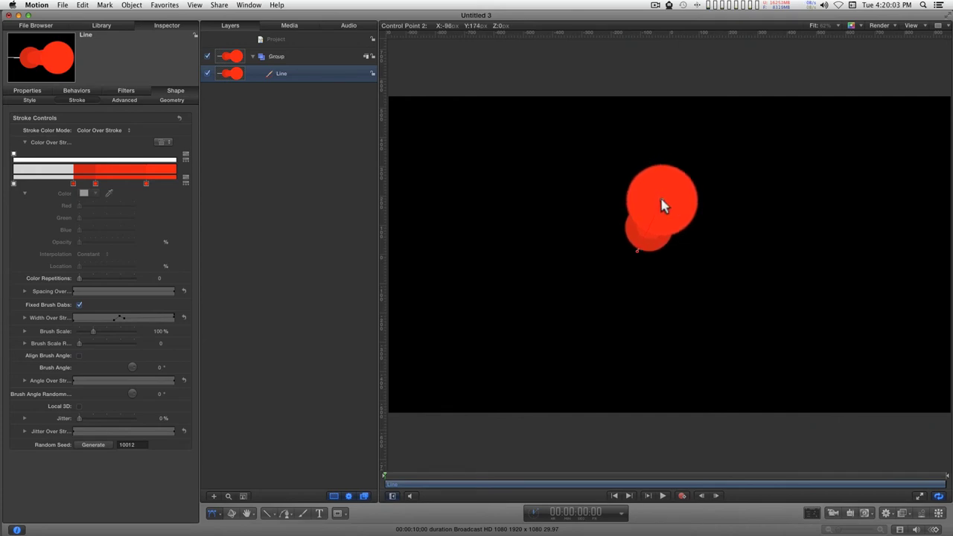
drag(663, 206, 673, 190)
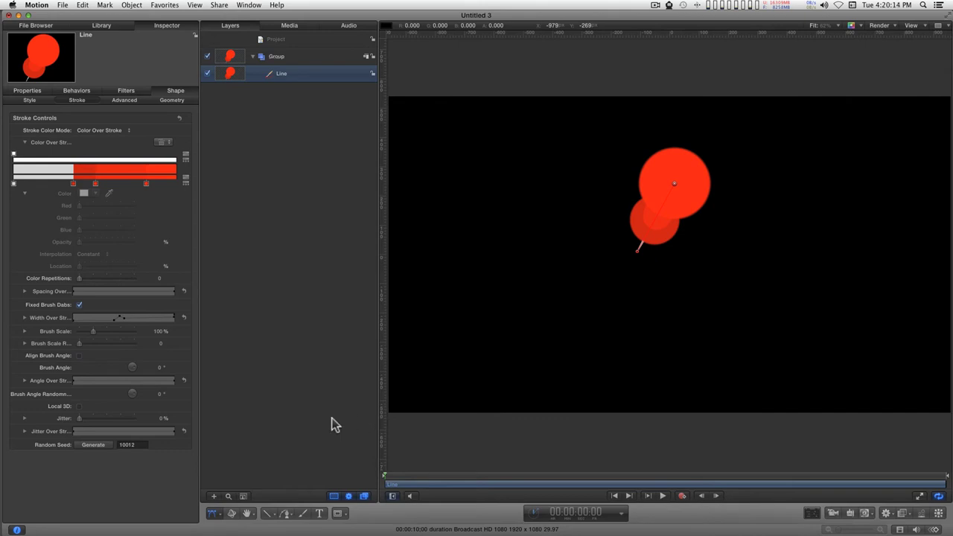
right_click(244, 242)
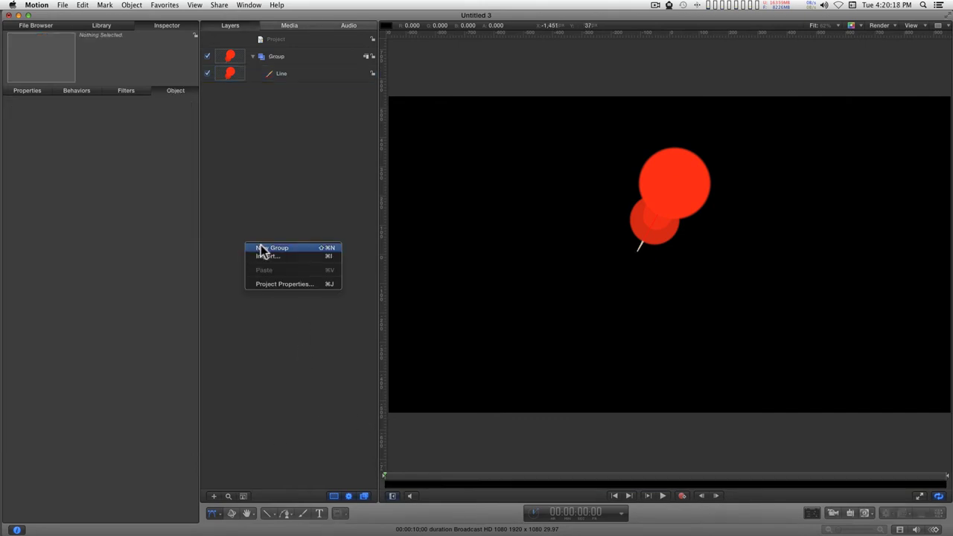
Create a new Group 1 beneath the pin's group and select it
click(260, 246)
drag(269, 53, 213, 102)
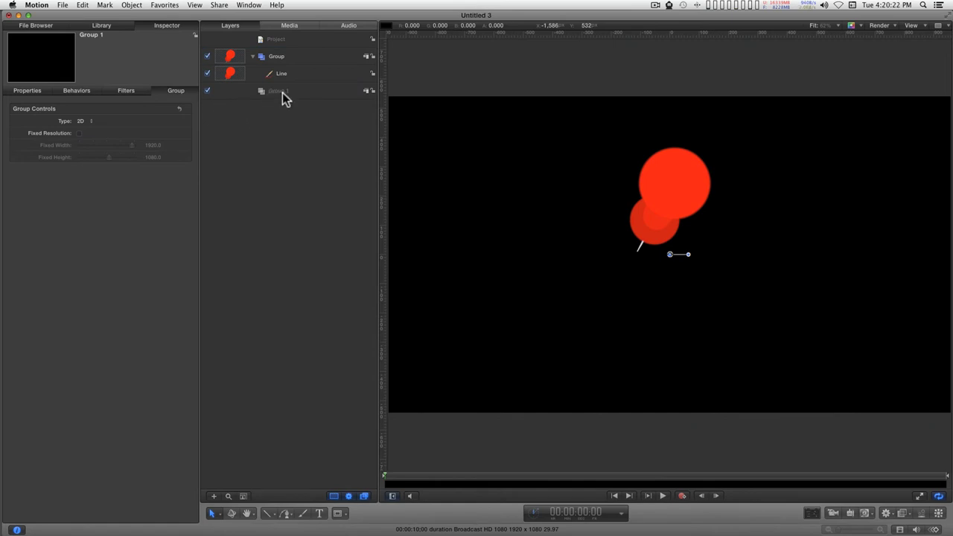
click(285, 96)
Add a Gradient generator to Group 1, running from light grey to mid grey
click(865, 513)
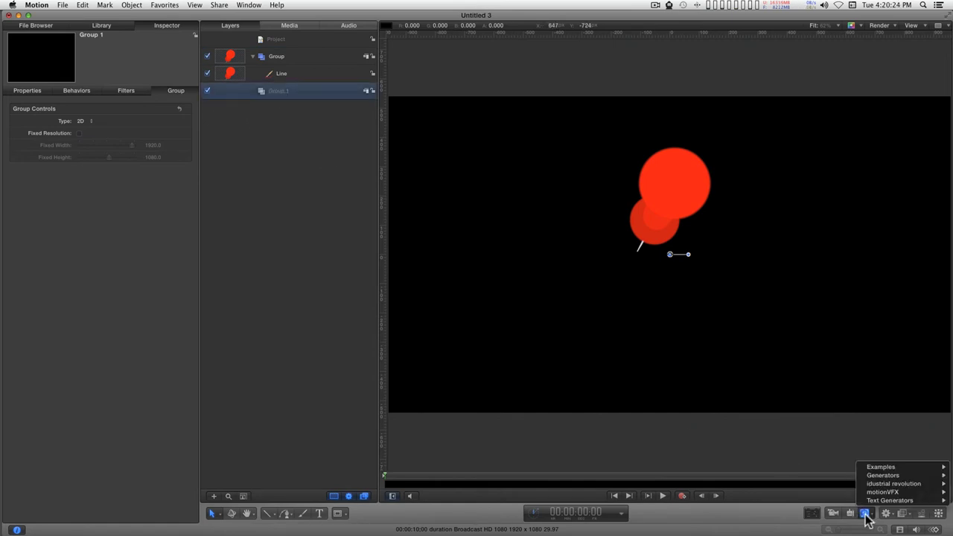
mouse_move(886, 469)
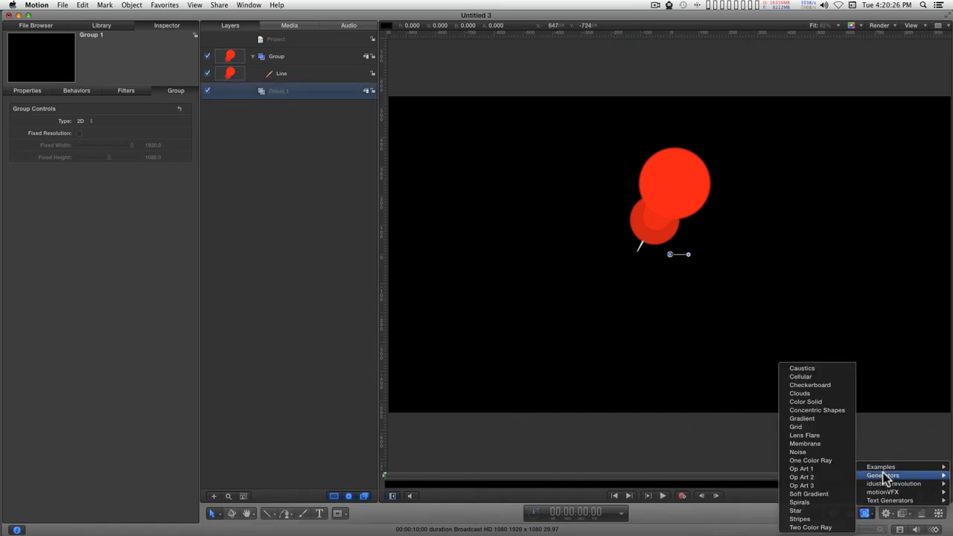
click(819, 419)
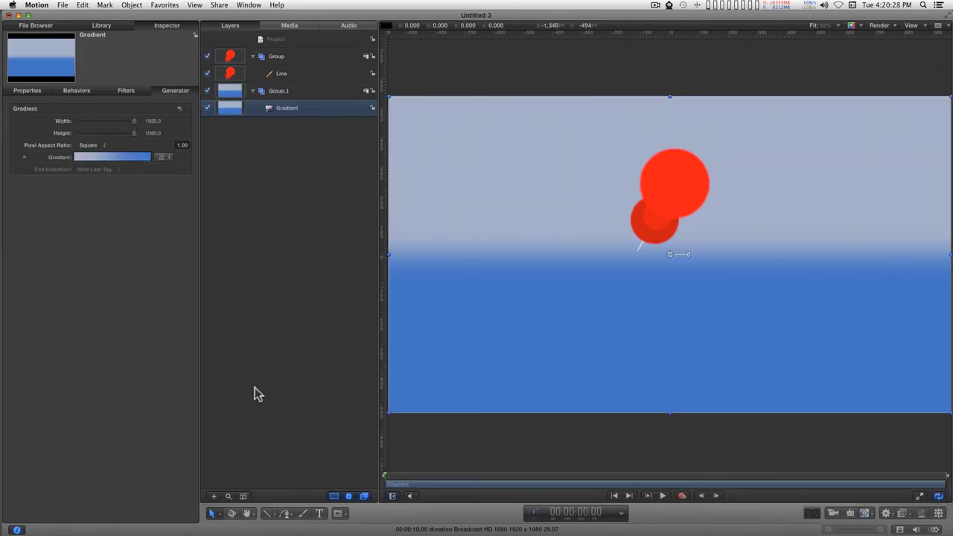
click(25, 157)
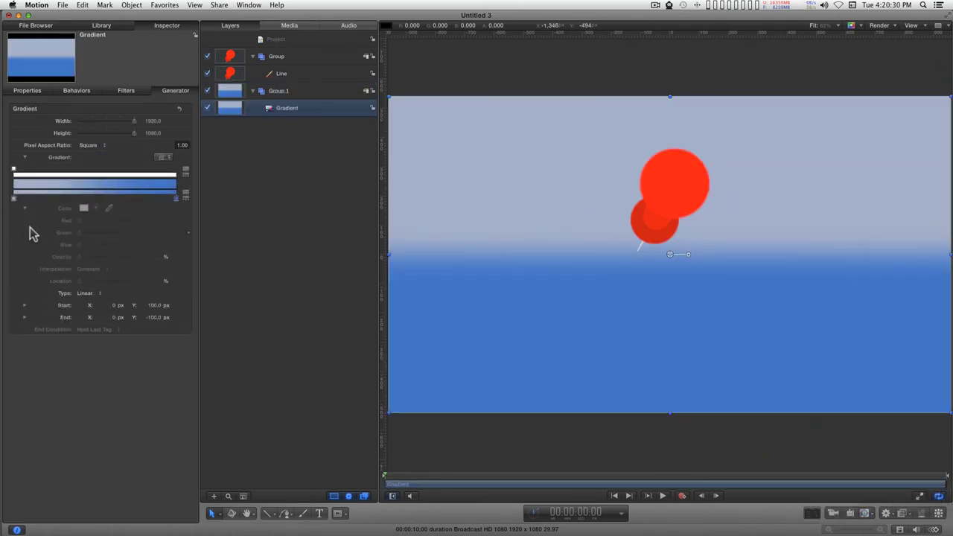
drag(17, 203, 34, 221)
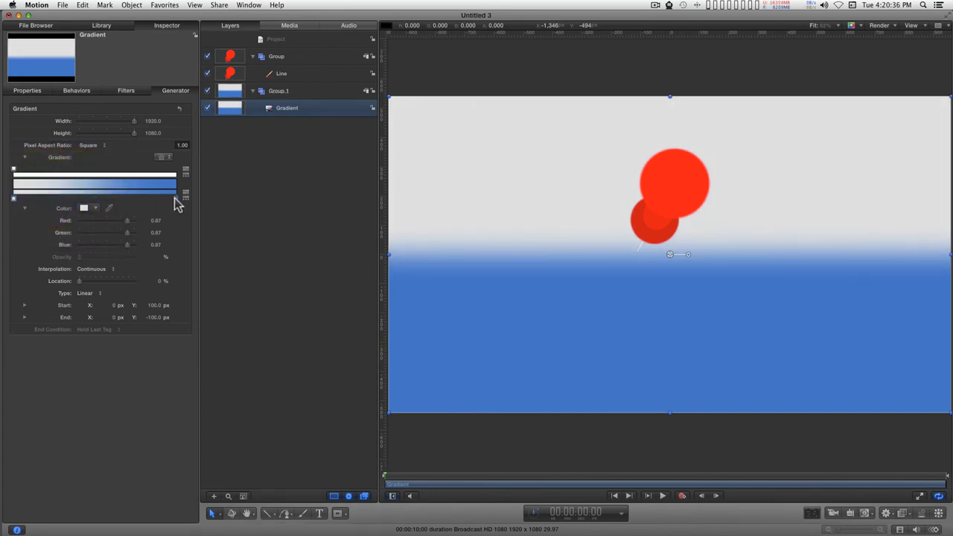
drag(176, 199, 183, 234)
Stretch the gradient with its start at the frame's top and its end below the bottom
click(212, 514)
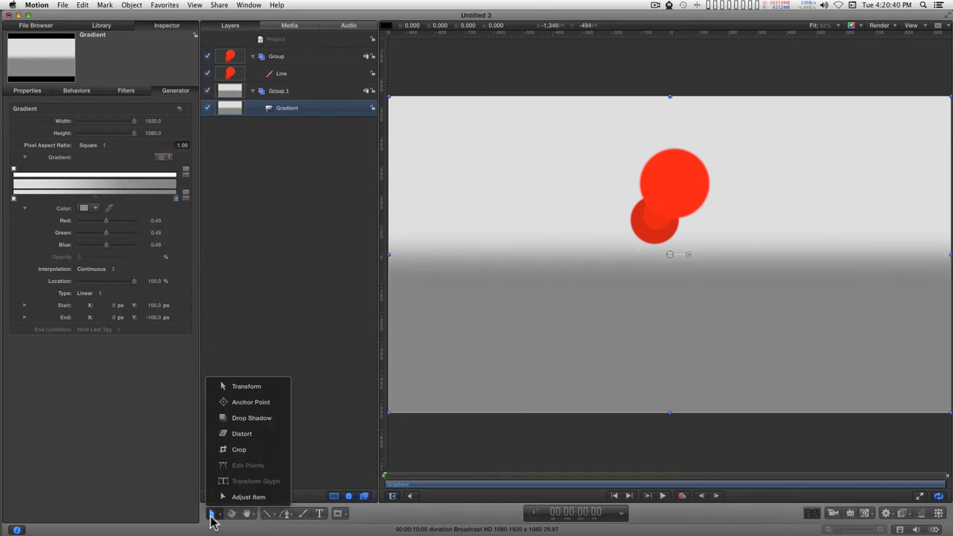
click(245, 497)
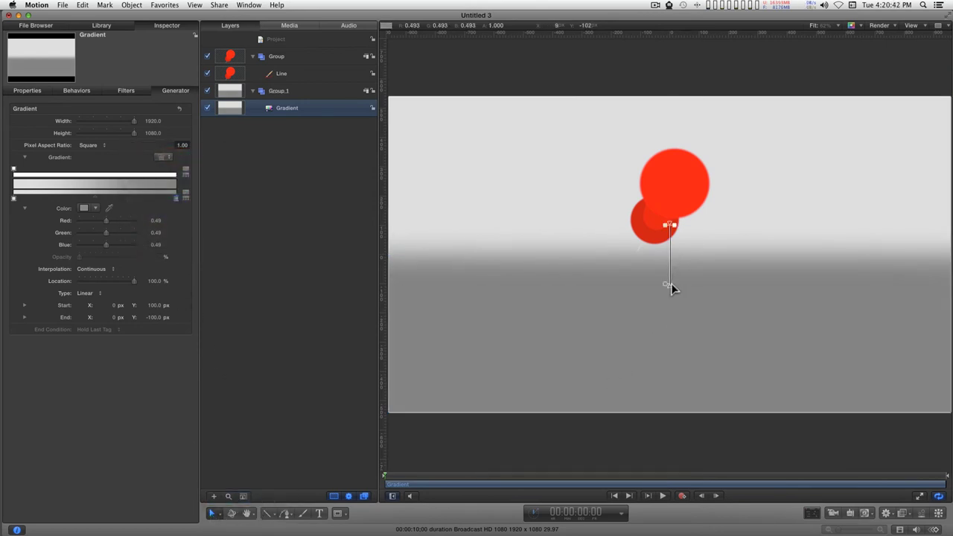
drag(669, 285, 692, 422)
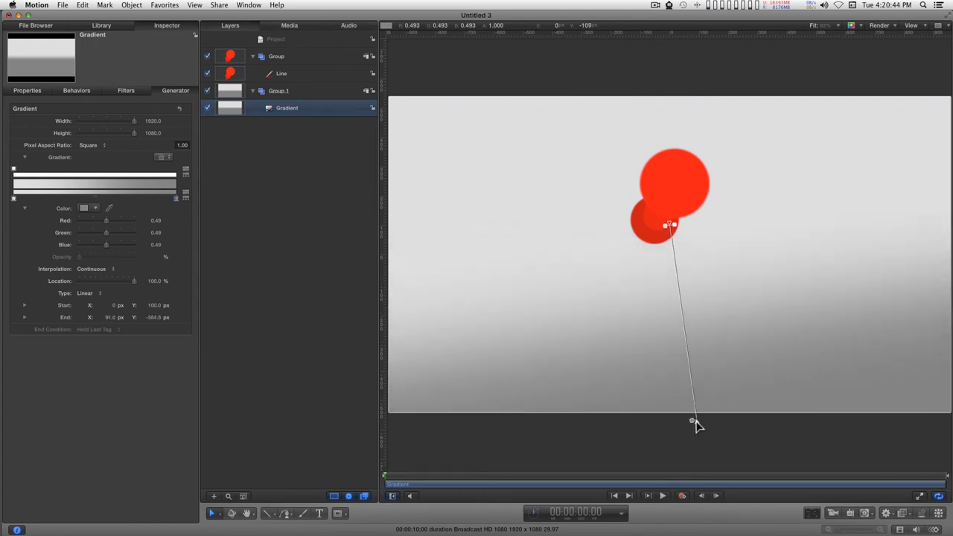
drag(669, 226, 666, 92)
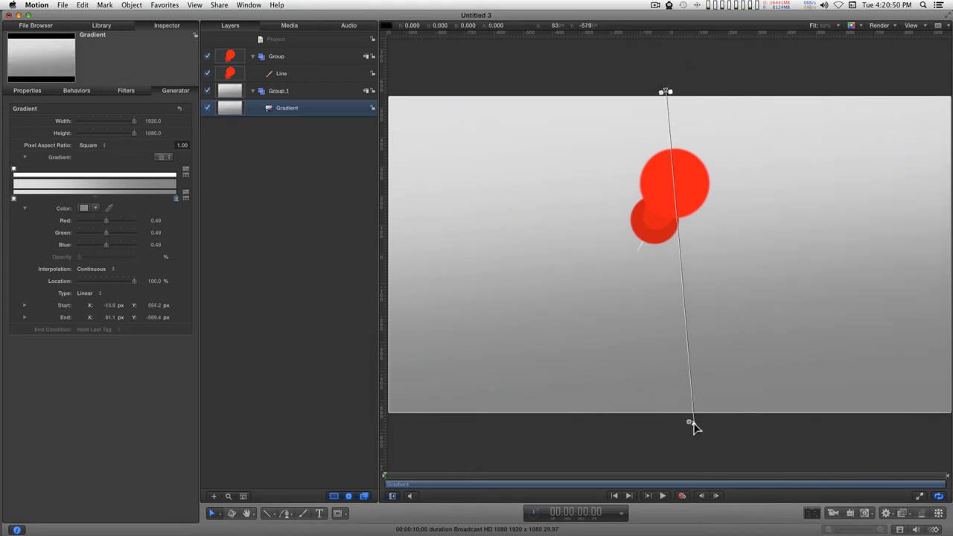
drag(692, 426, 695, 426)
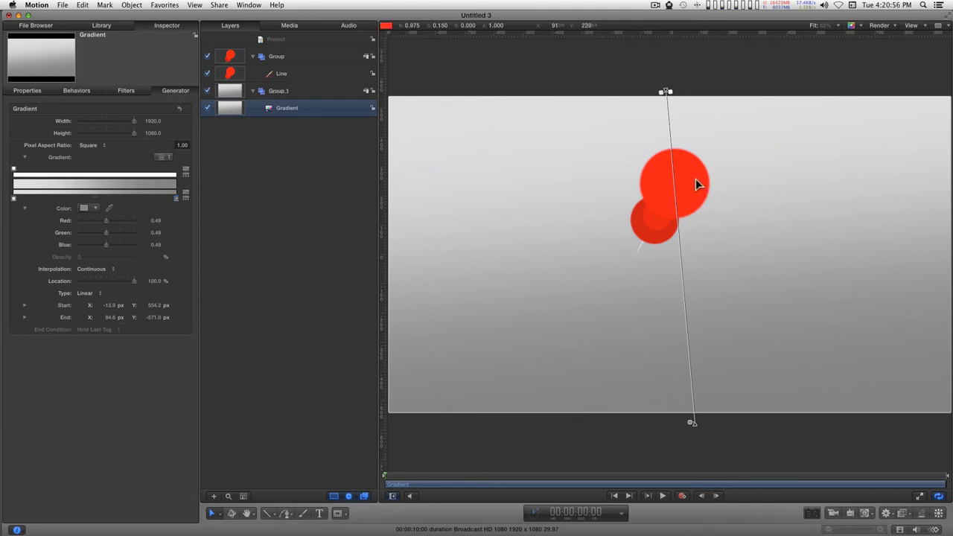
drag(666, 92, 675, 93)
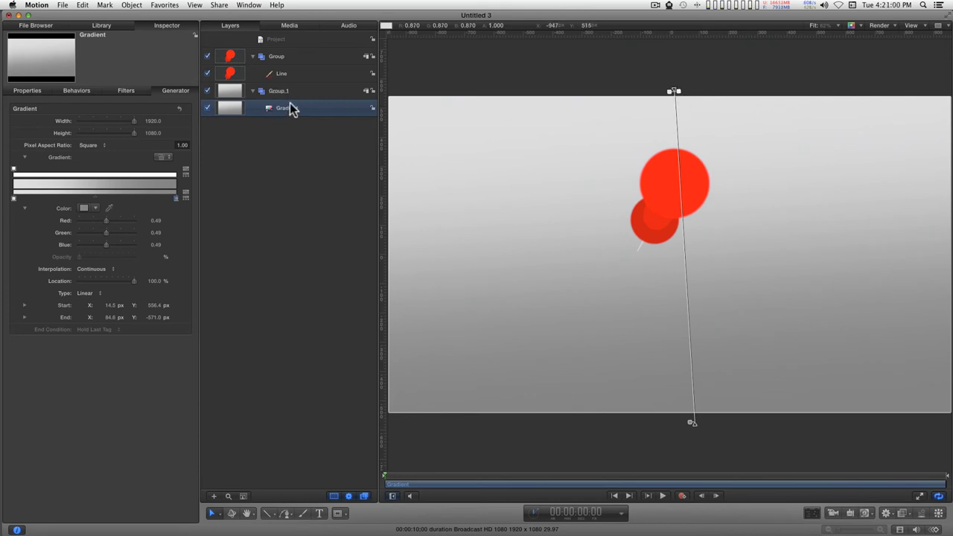
Move the pin's Line shape to the right and slightly down, undoing a stray gradient move
click(278, 74)
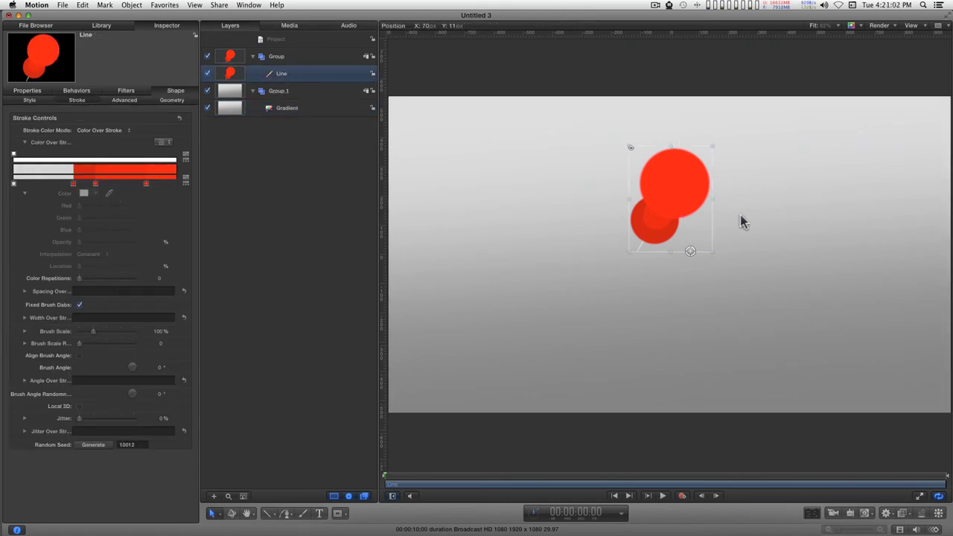
drag(651, 221, 693, 224)
key(cmd+z)
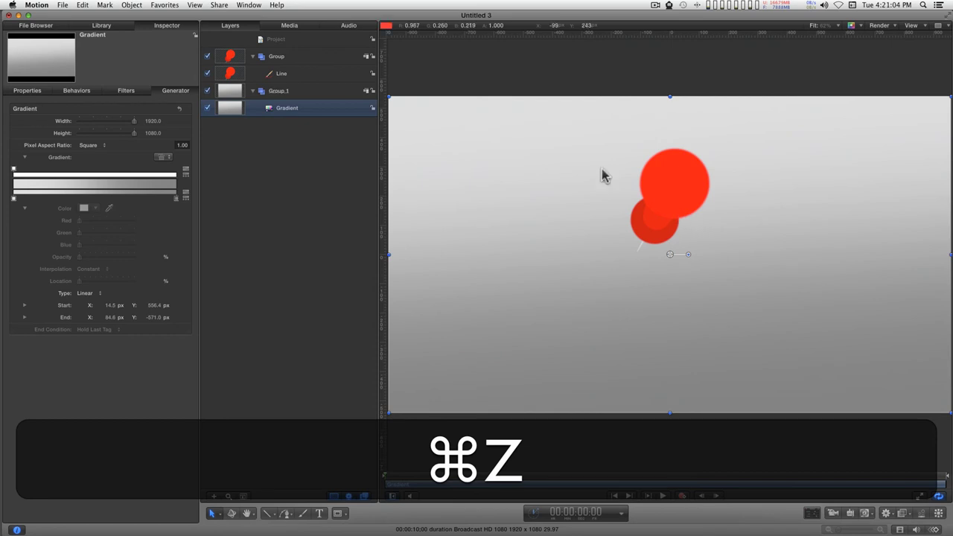
click(283, 78)
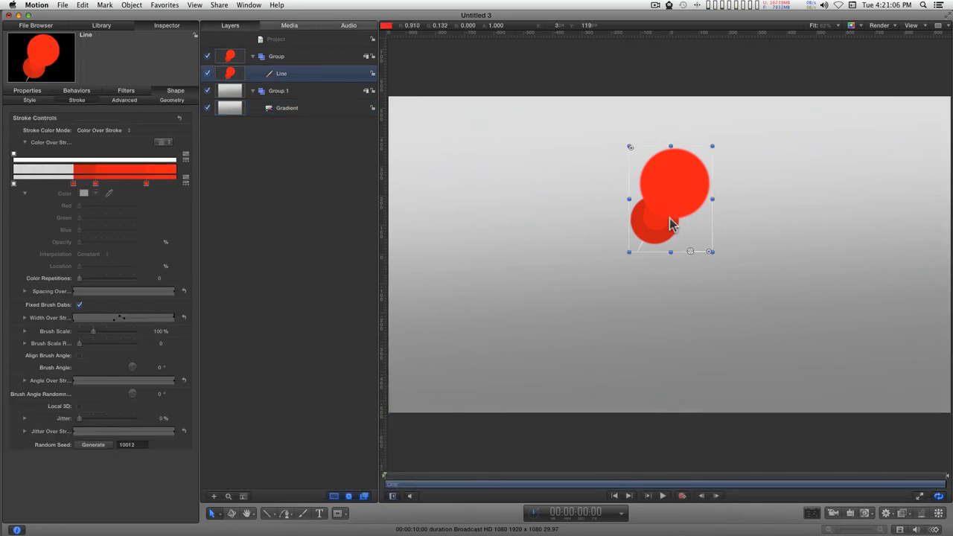
drag(689, 254, 750, 263)
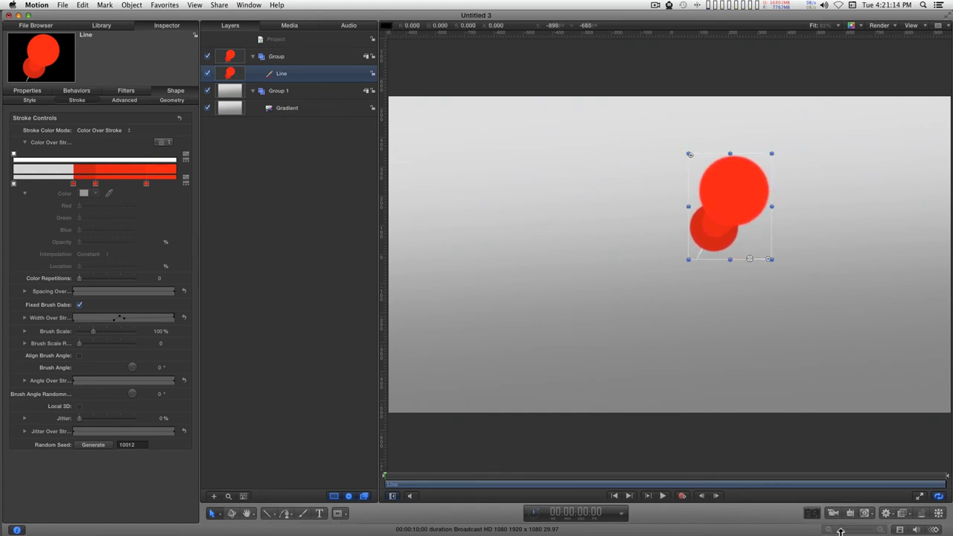
Apply an Indent filter to the pin with depth 3.0, ambient 0.26 and brightness 0.67
click(902, 513)
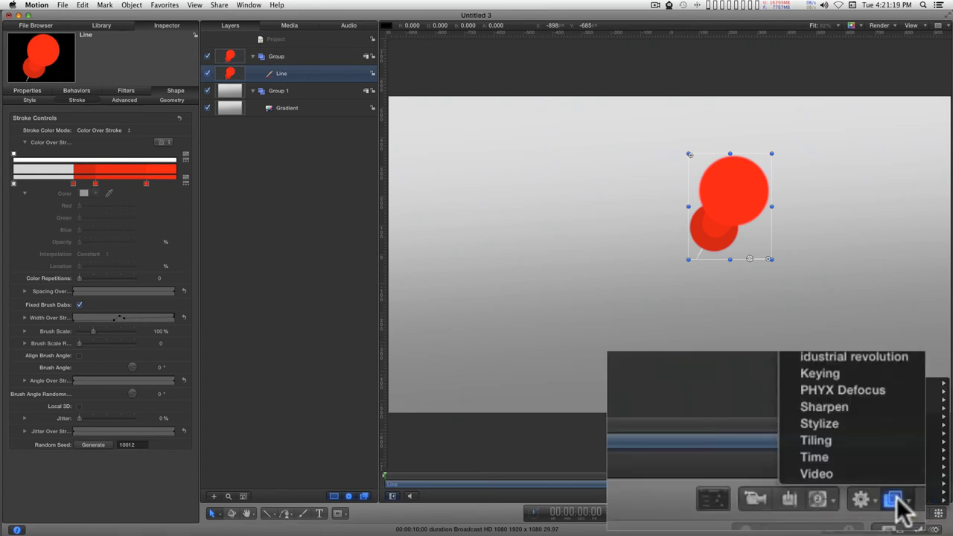
mouse_move(866, 420)
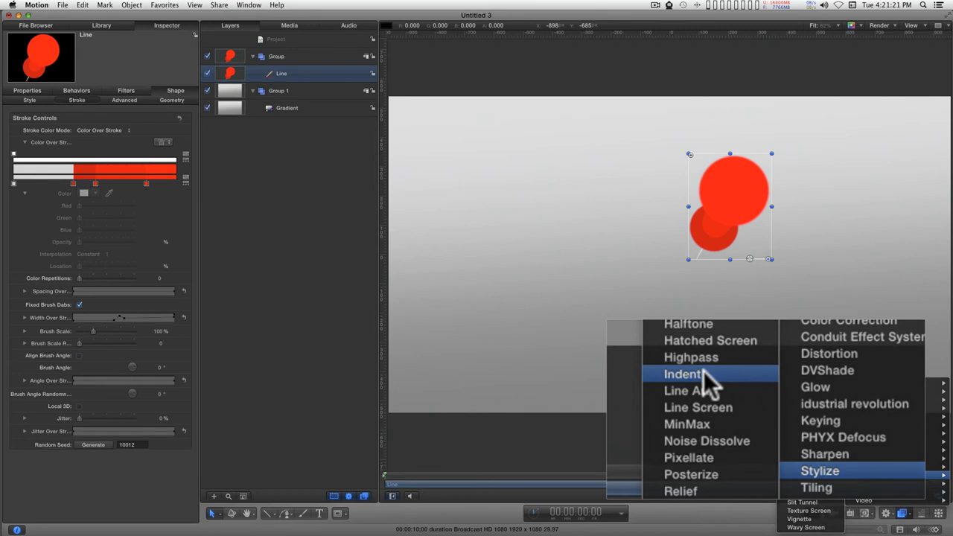
click(704, 374)
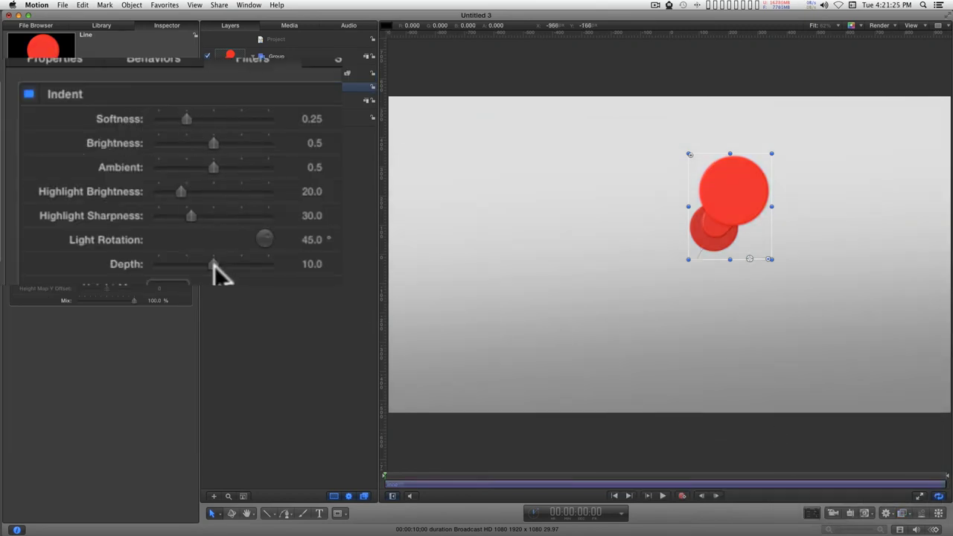
drag(213, 263, 176, 266)
drag(207, 165, 184, 174)
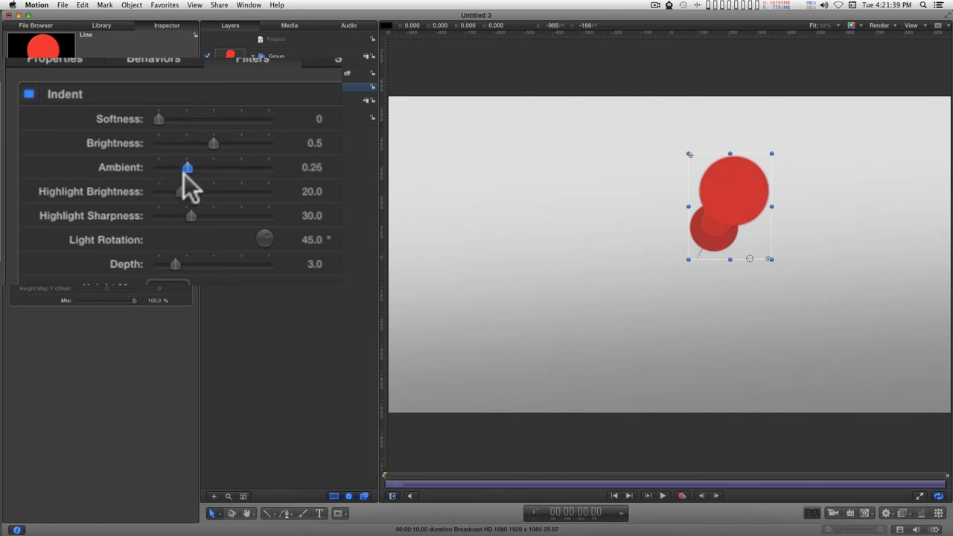
drag(213, 141, 232, 142)
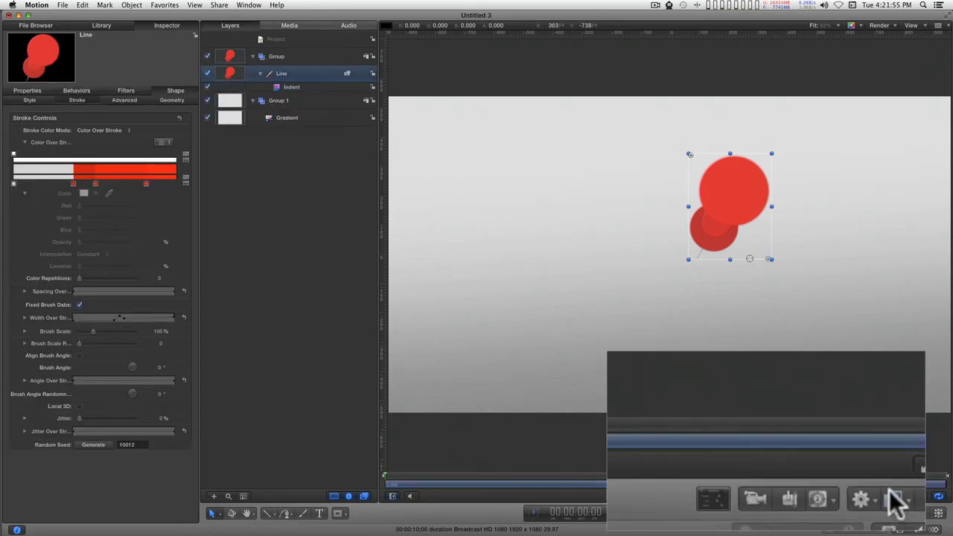
click(896, 504)
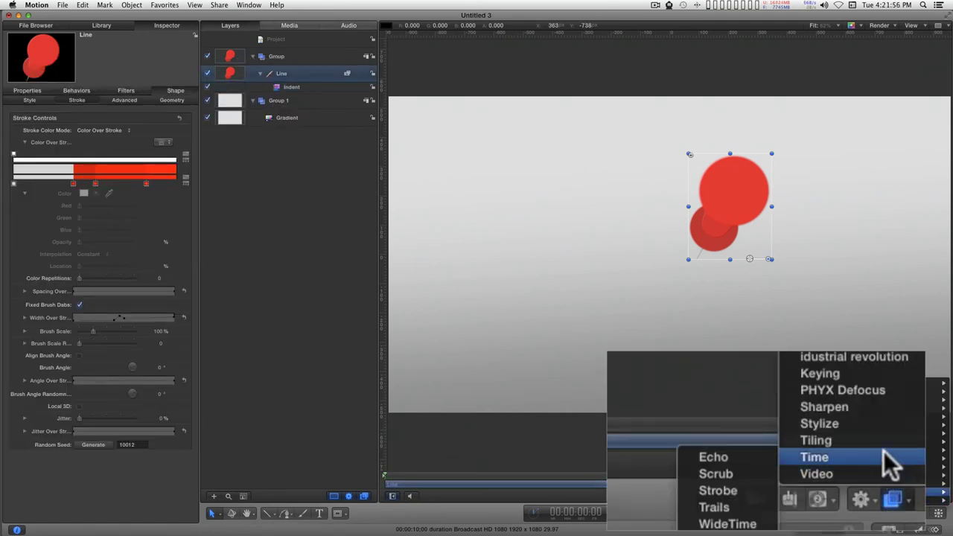
Add a Vignette filter to the pin and reposition its centre and rings over the lower ball
mouse_move(872, 424)
click(670, 511)
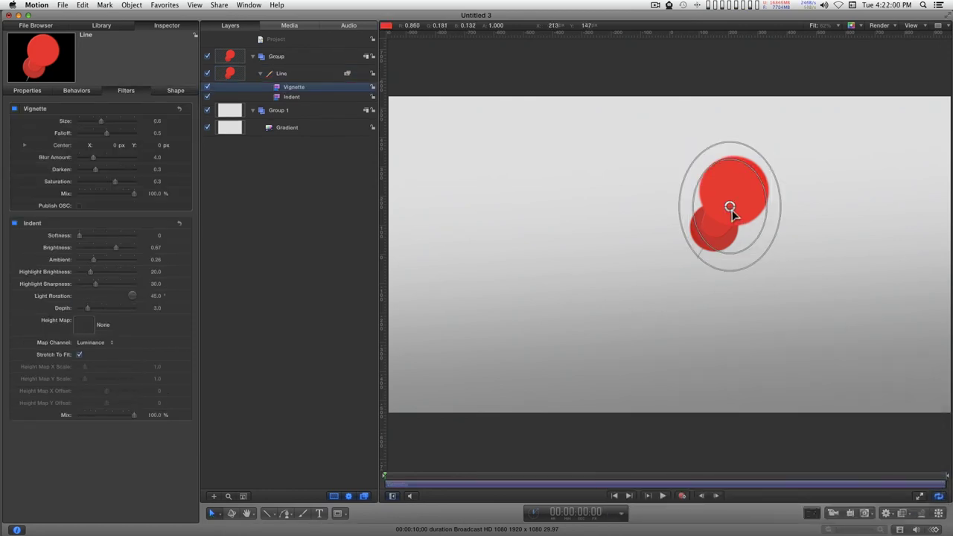
drag(729, 207, 747, 175)
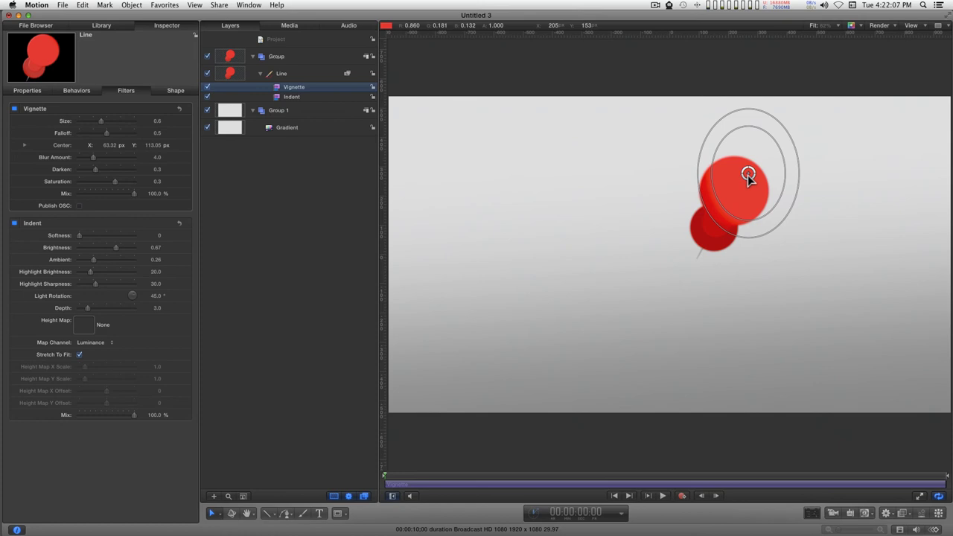
drag(723, 230, 743, 169)
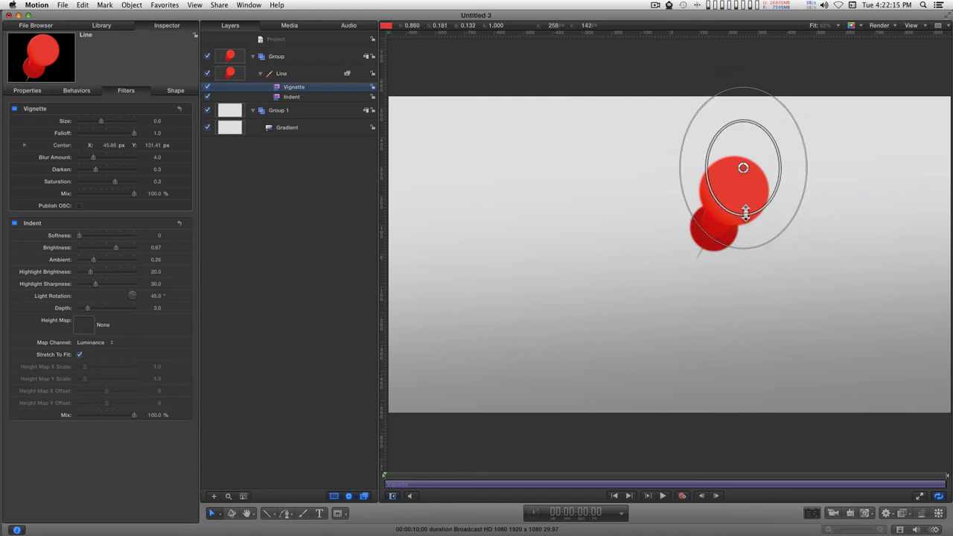
drag(745, 212, 744, 237)
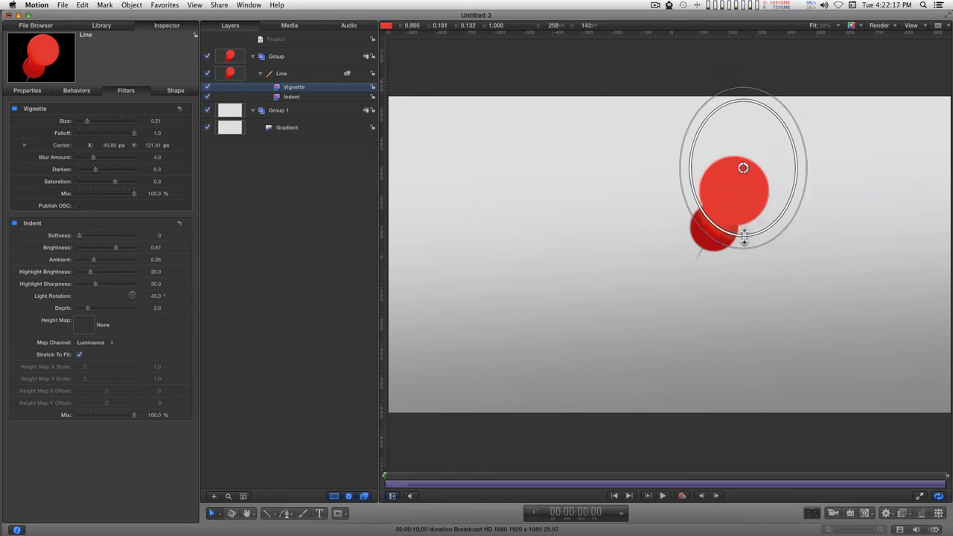
drag(742, 166, 742, 173)
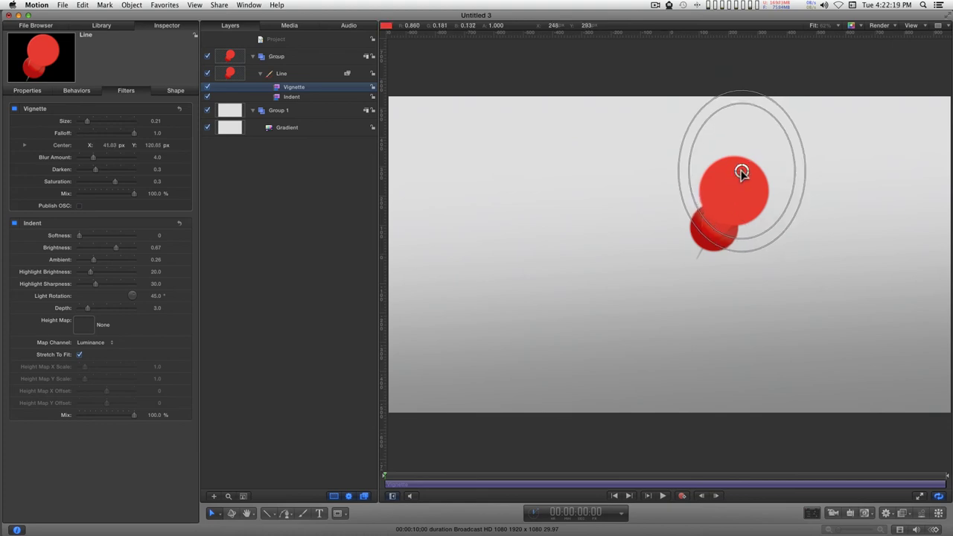
drag(750, 104, 689, 140)
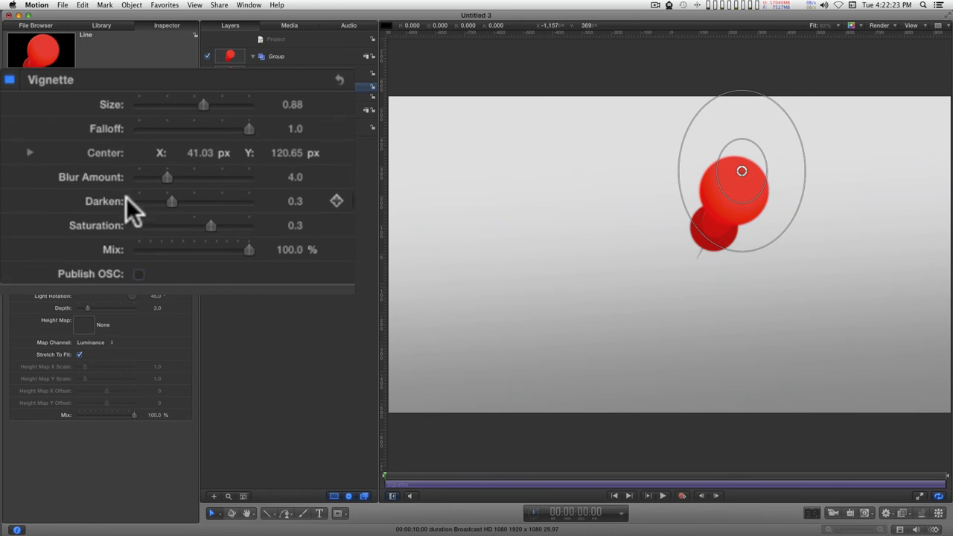
Set the Vignette's Darken to 0.77, Saturation to -0.01 and Size to 1.23
drag(169, 201, 221, 214)
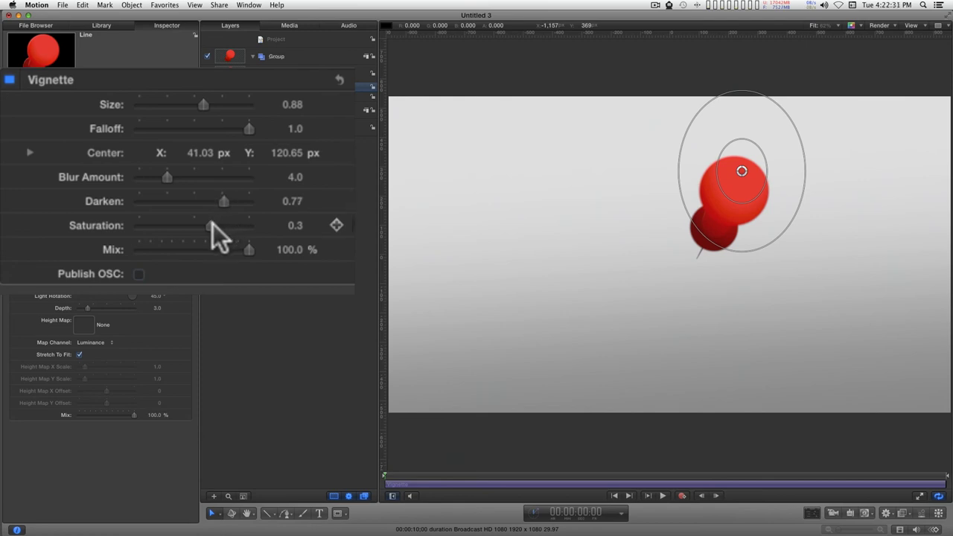
drag(213, 223, 188, 225)
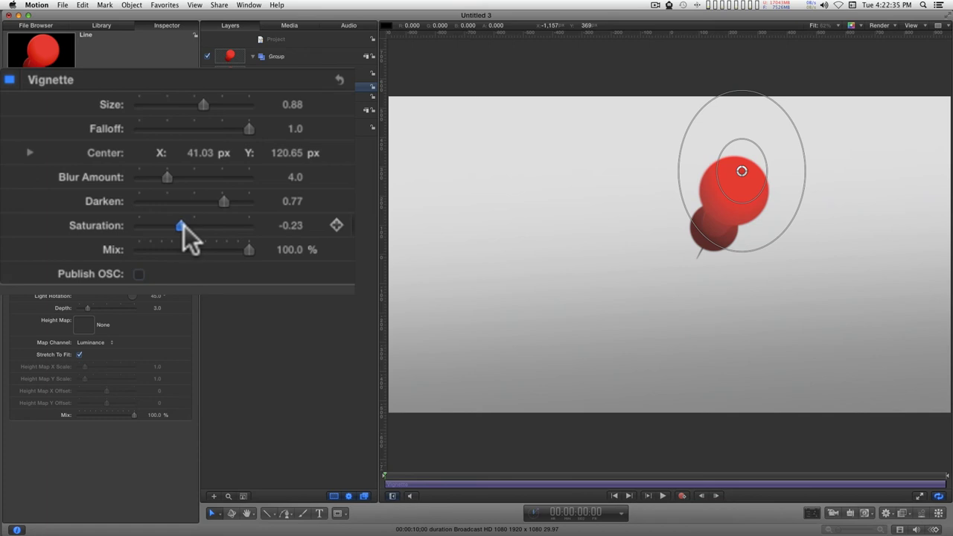
drag(184, 226, 196, 222)
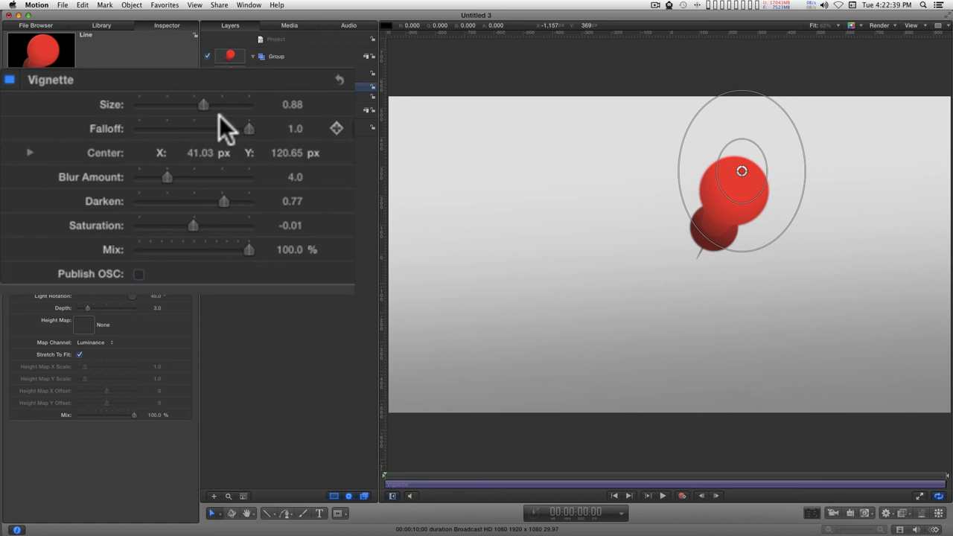
drag(204, 103, 229, 108)
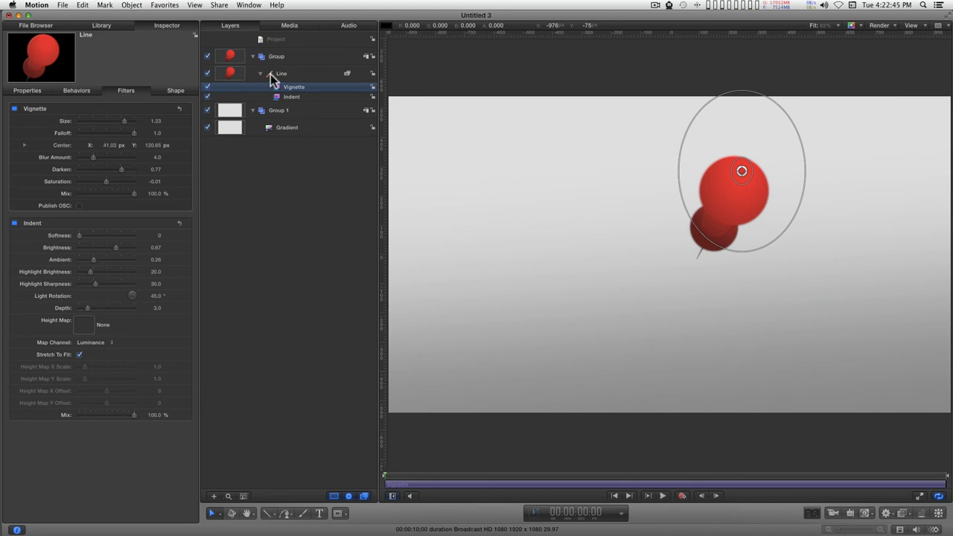
Duplicate the Line layer and disable the Vignette and Indent filters on Line copy
click(284, 72)
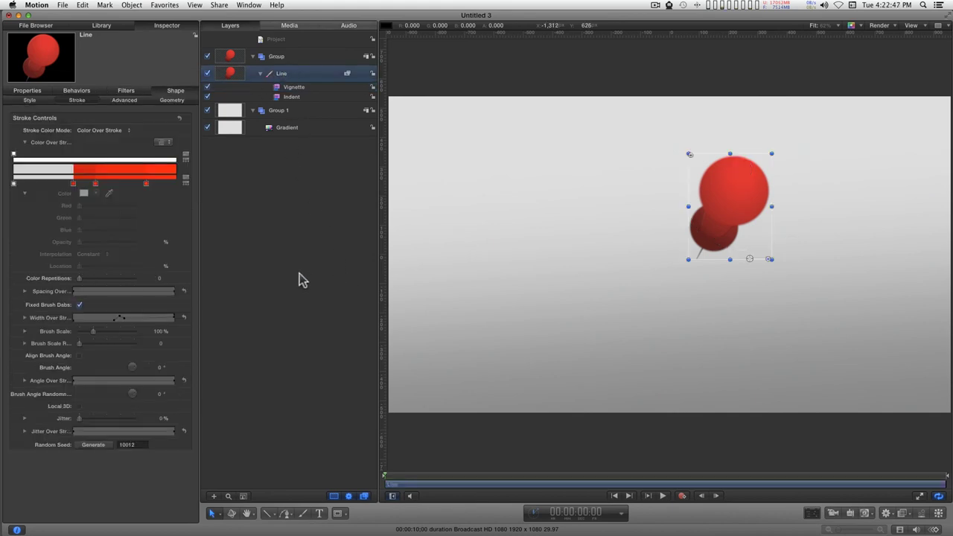
key(super+d)
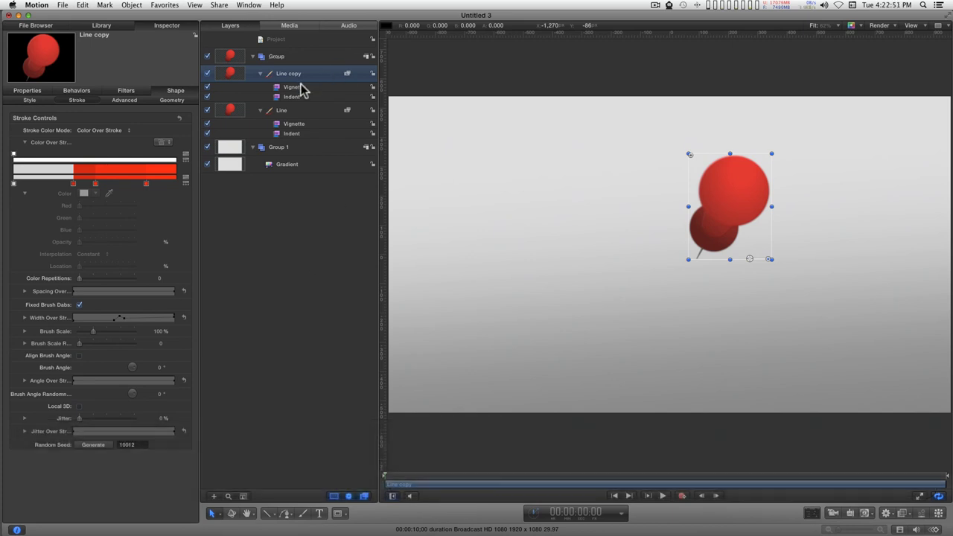
click(302, 87)
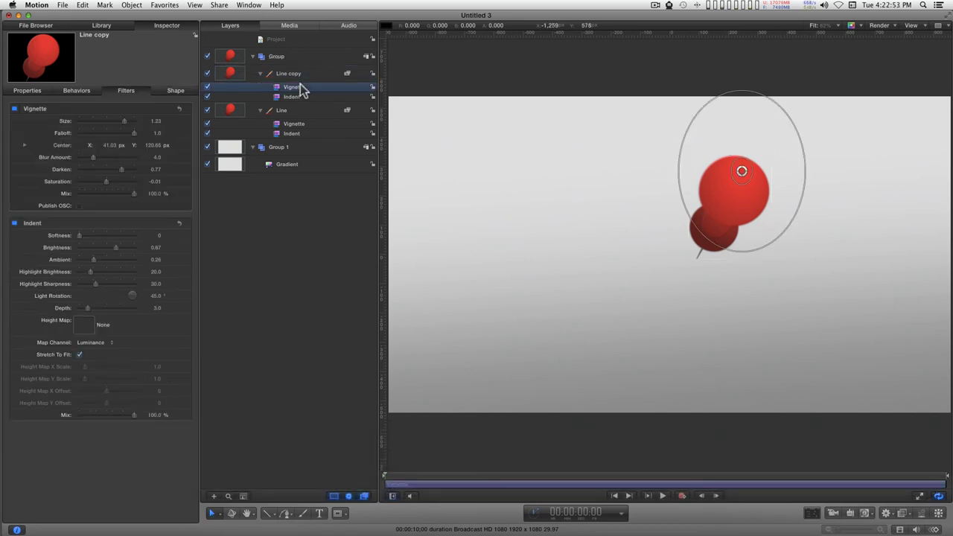
click(207, 87)
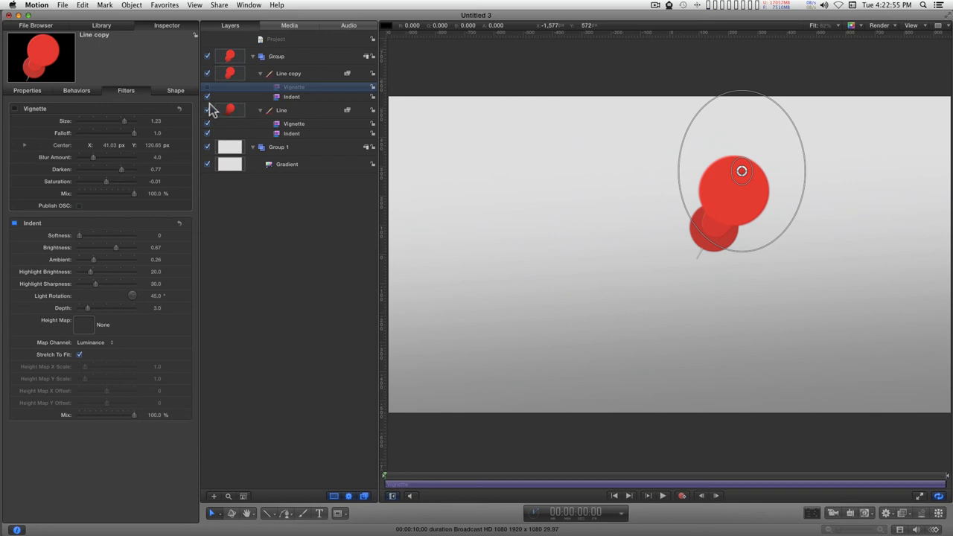
click(207, 96)
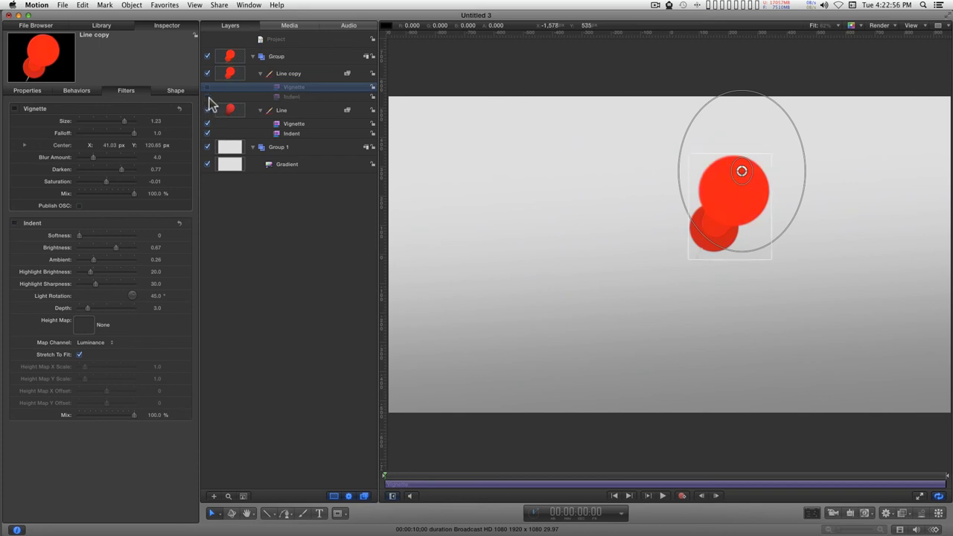
Add a Hue/Saturation filter to Line copy with Saturation -1.0 and Value 0.22
click(292, 75)
click(901, 513)
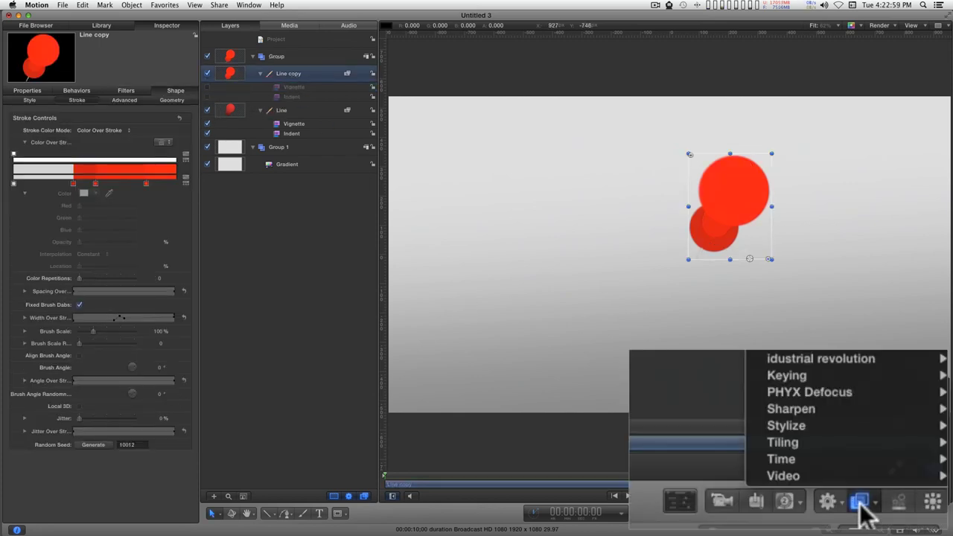
mouse_move(889, 339)
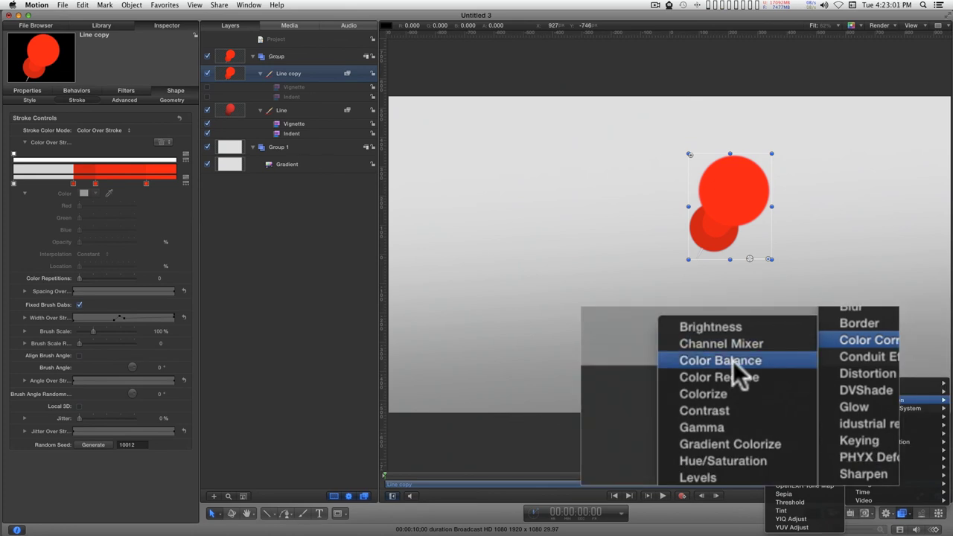
click(800, 461)
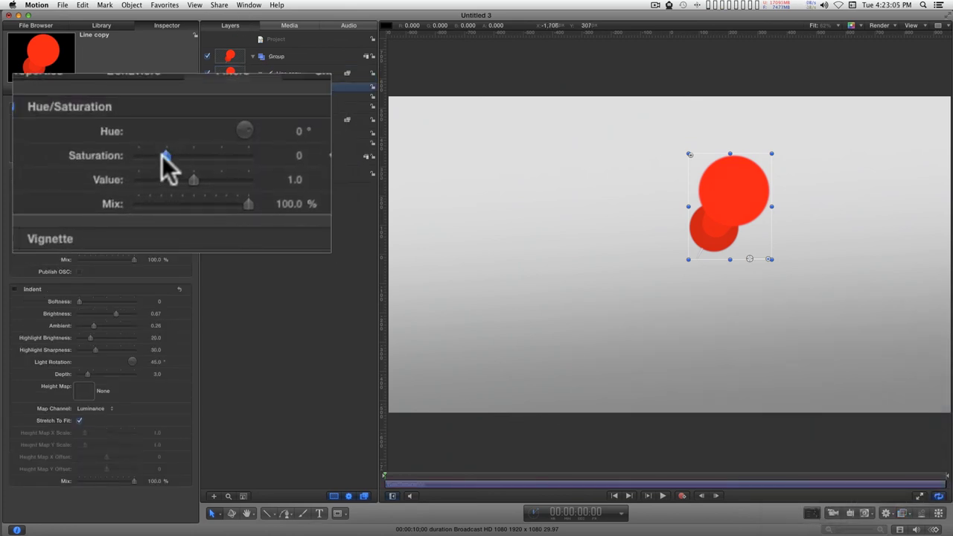
drag(161, 155, 139, 155)
drag(189, 181, 146, 185)
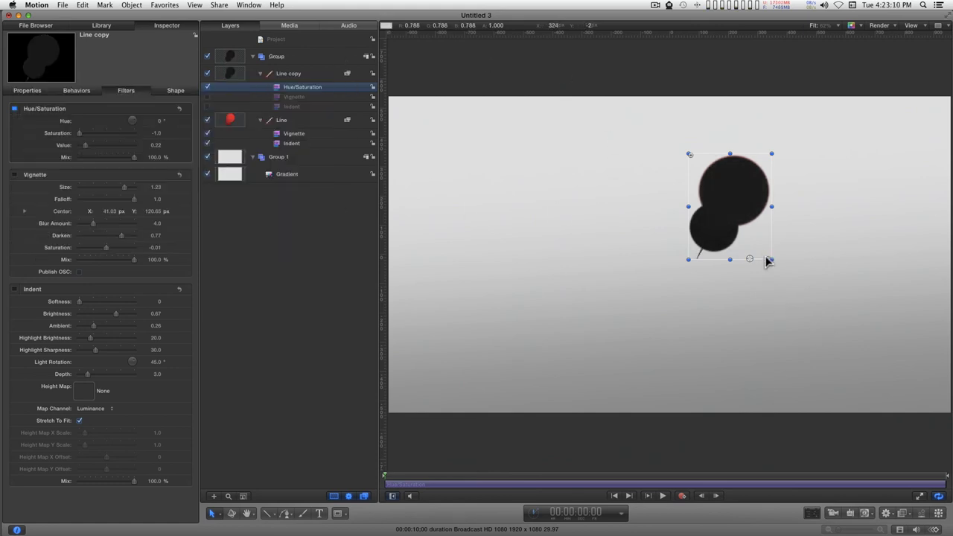
Rotate the dark copy to about 129° and place it down-left beneath the pin
drag(770, 262, 746, 256)
drag(725, 311, 647, 255)
drag(670, 214, 674, 211)
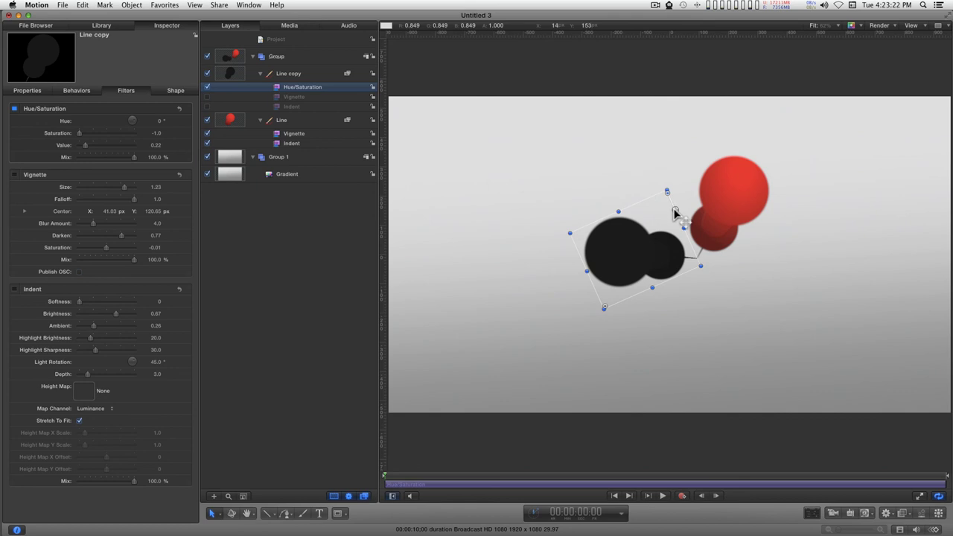
drag(668, 195, 664, 202)
mouse_move(679, 265)
mouse_down()
mouse_move(643, 265)
mouse_move(665, 270)
mouse_up()
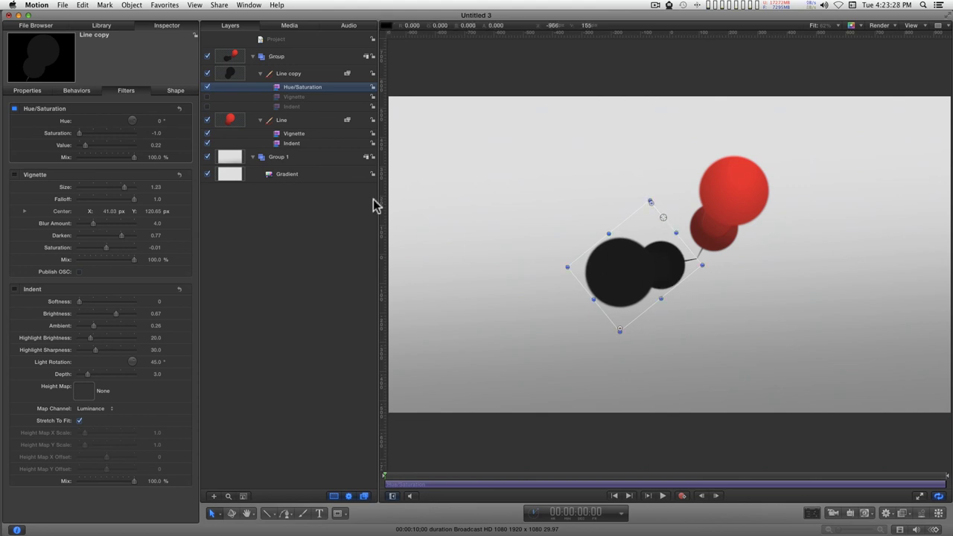
click(288, 75)
Clone Line copy, hide the original, and stretch the clone to about 183% scale
key(k)
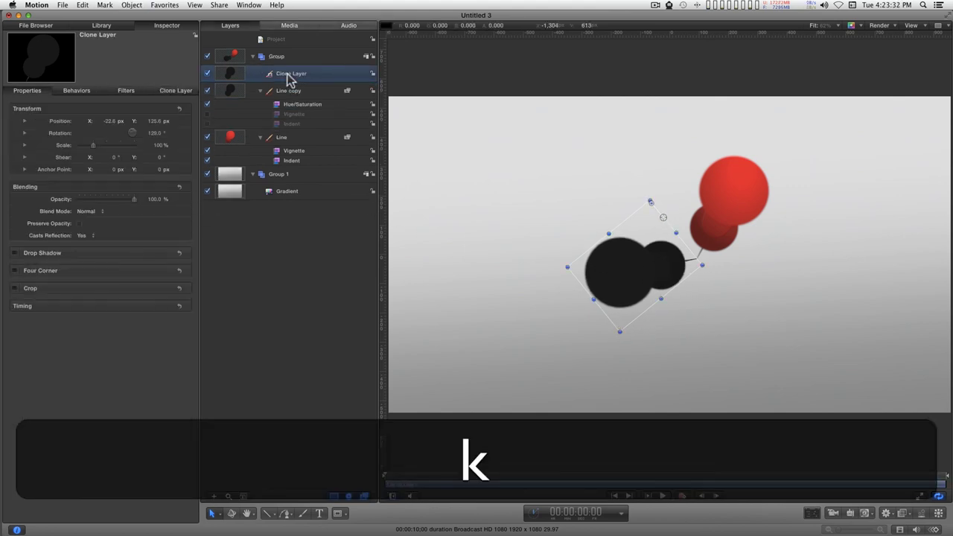
click(208, 90)
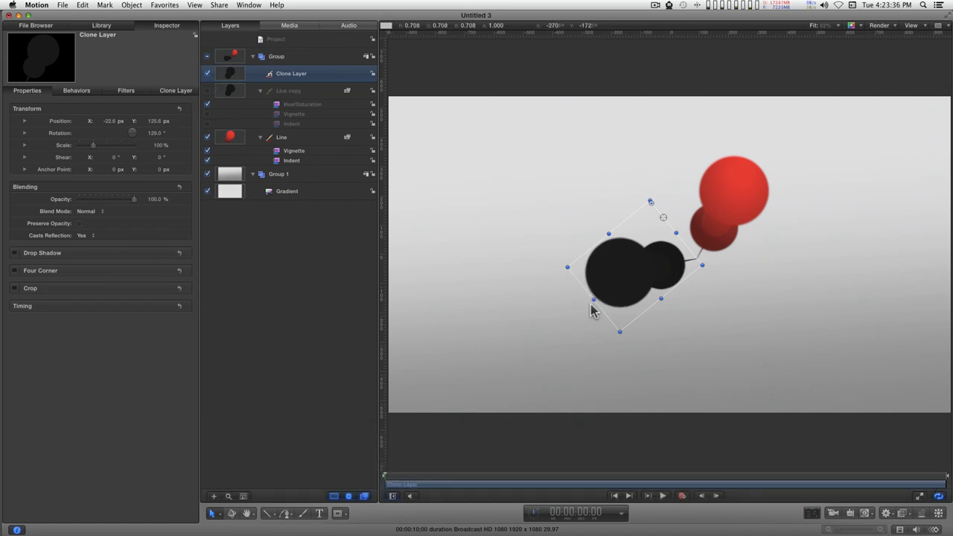
drag(593, 299, 512, 342)
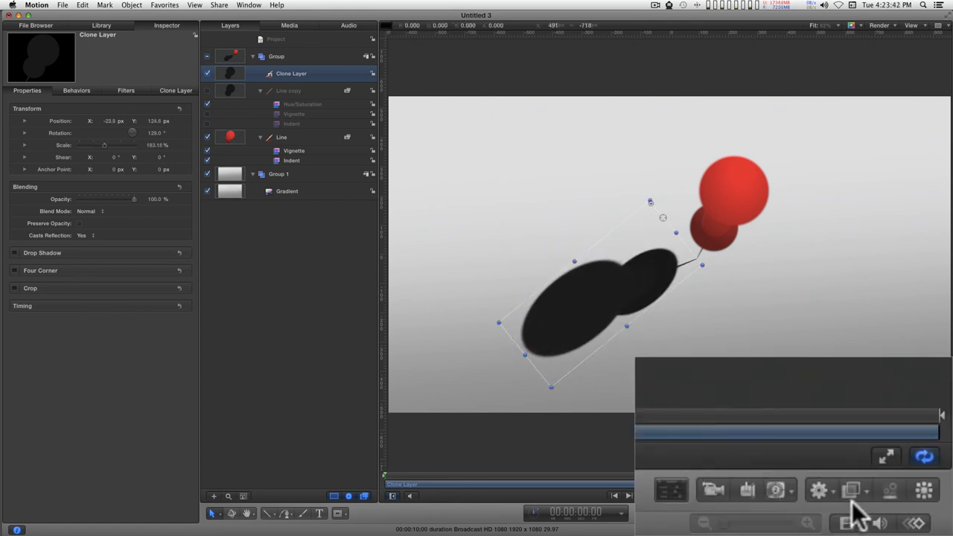
click(852, 492)
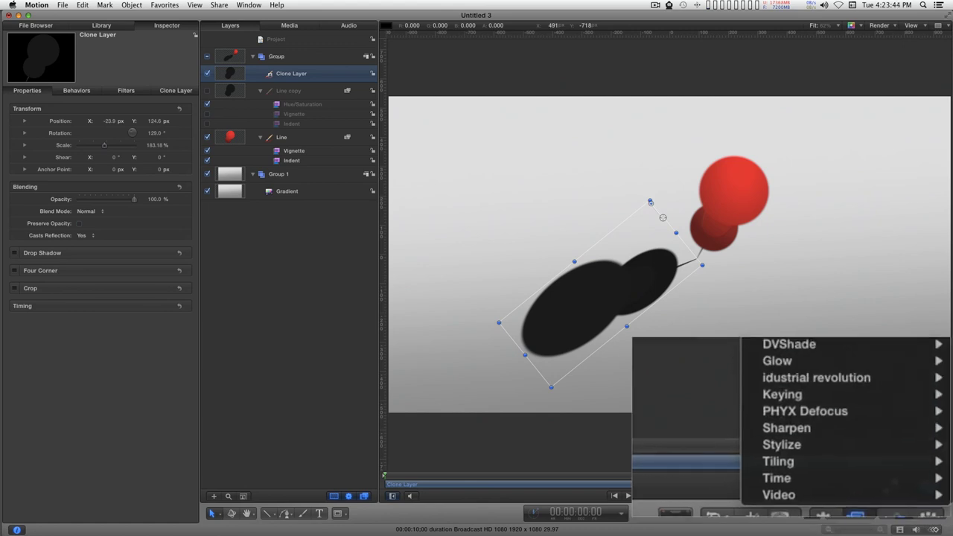
Add a Variable Blur to the cloned shadow, centred on the pin tip, with Amount 44
mouse_move(842, 318)
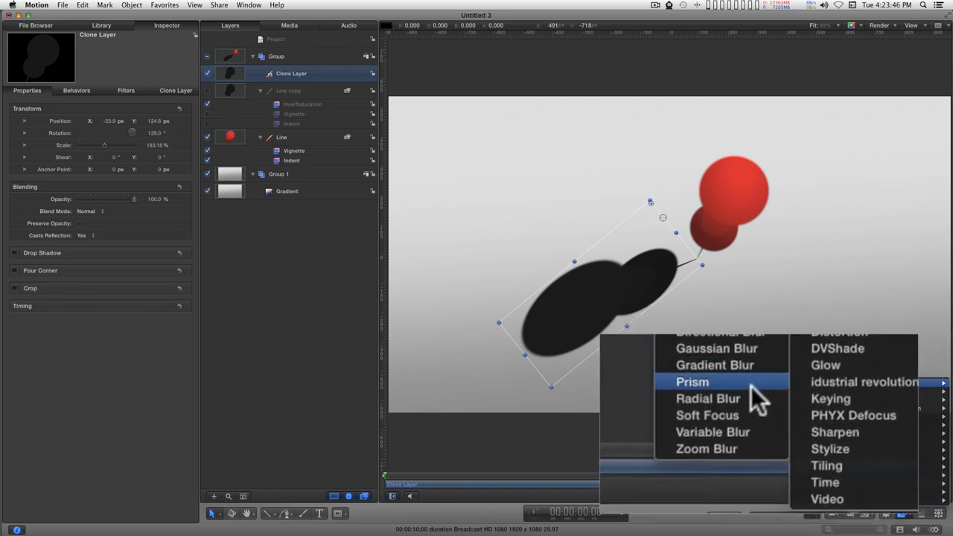
click(745, 436)
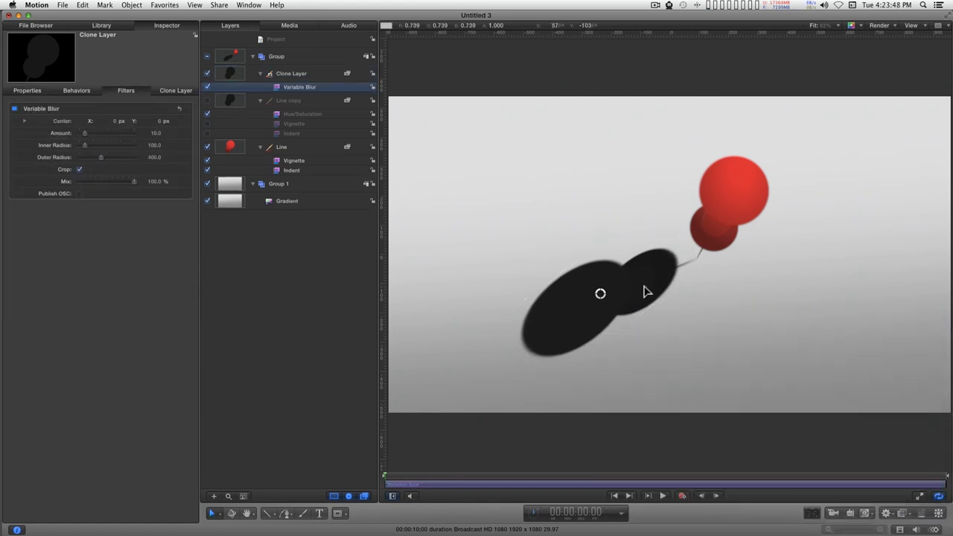
drag(617, 293, 696, 259)
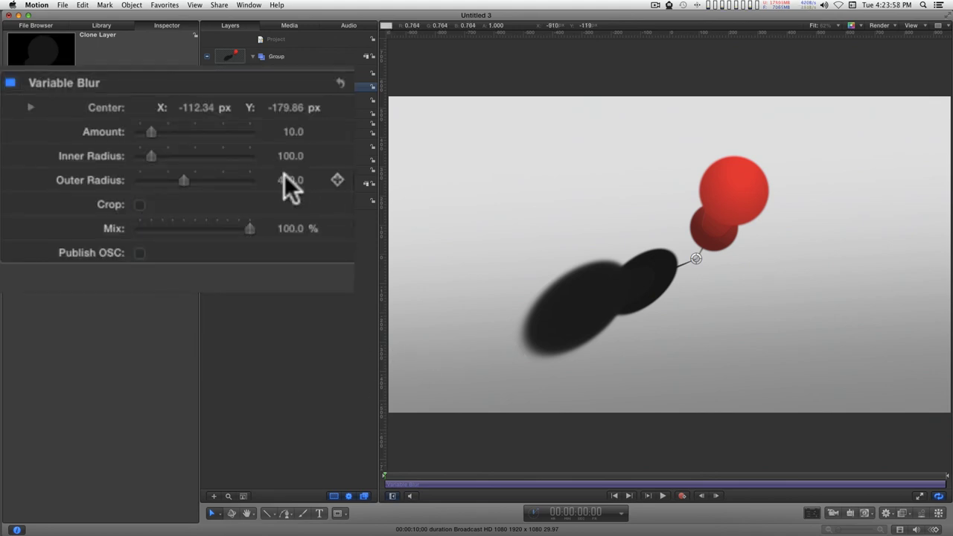
drag(146, 134, 186, 133)
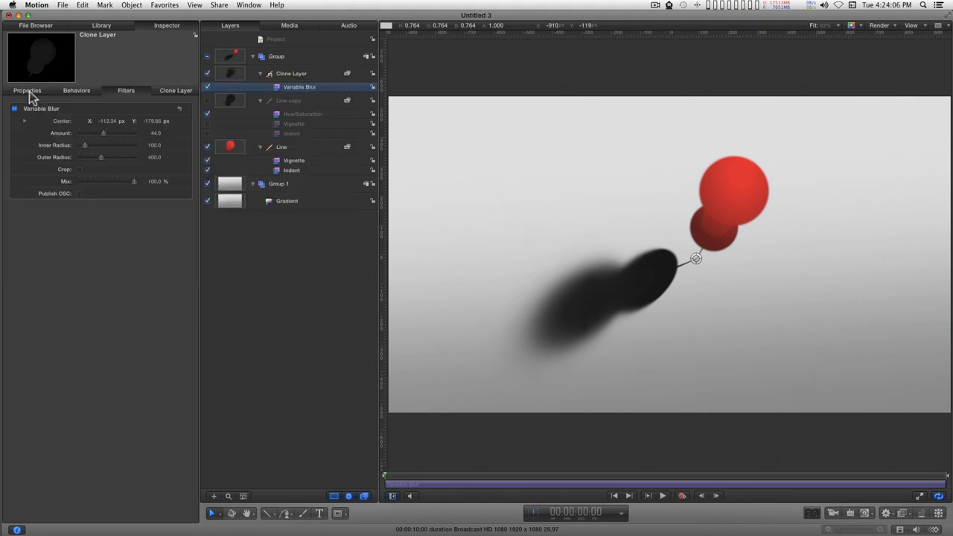
click(28, 91)
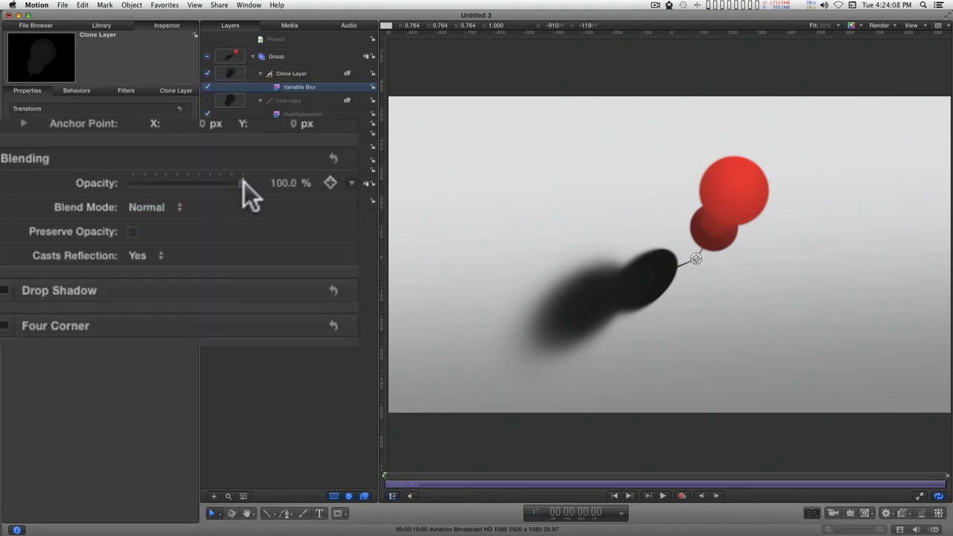
Lower the shadow layer's opacity to about 48% and deselect to view the result
drag(243, 182, 183, 185)
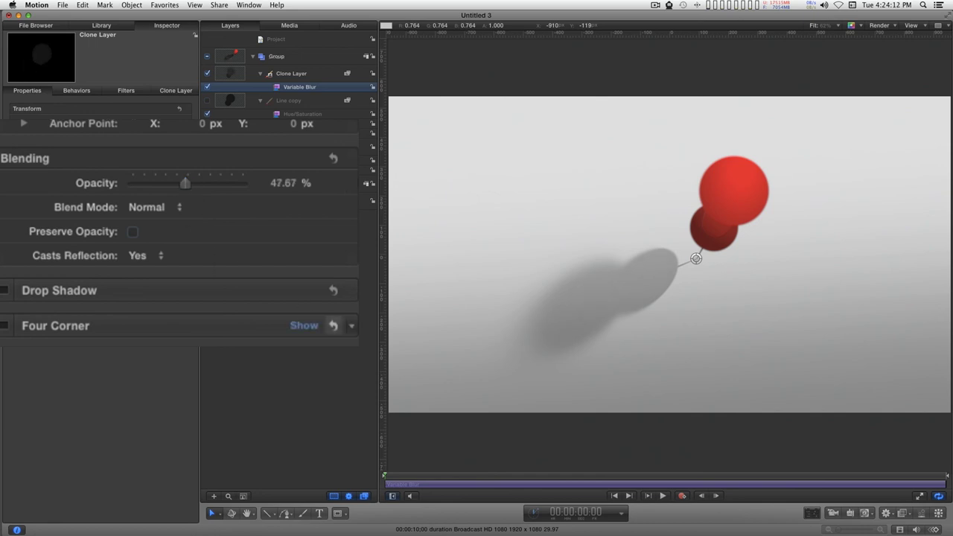
click(269, 290)
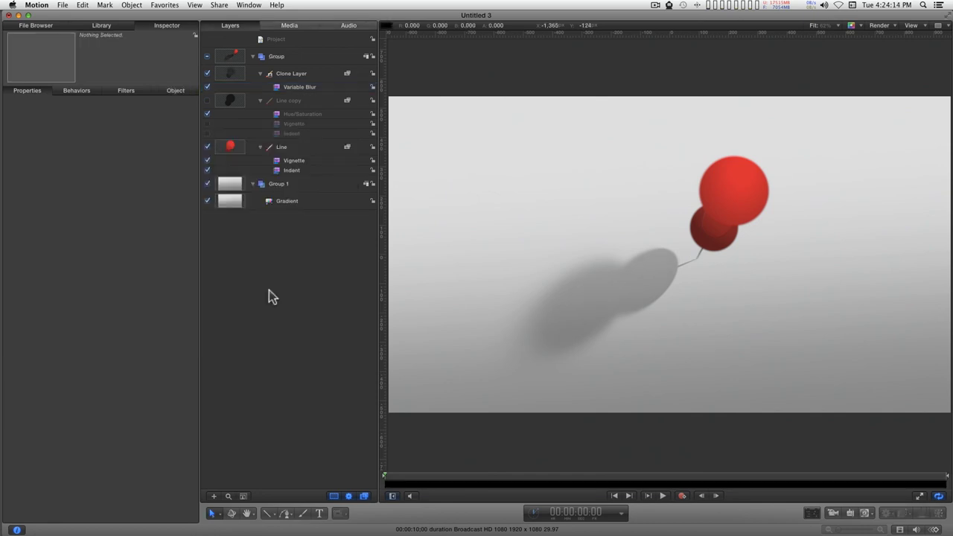